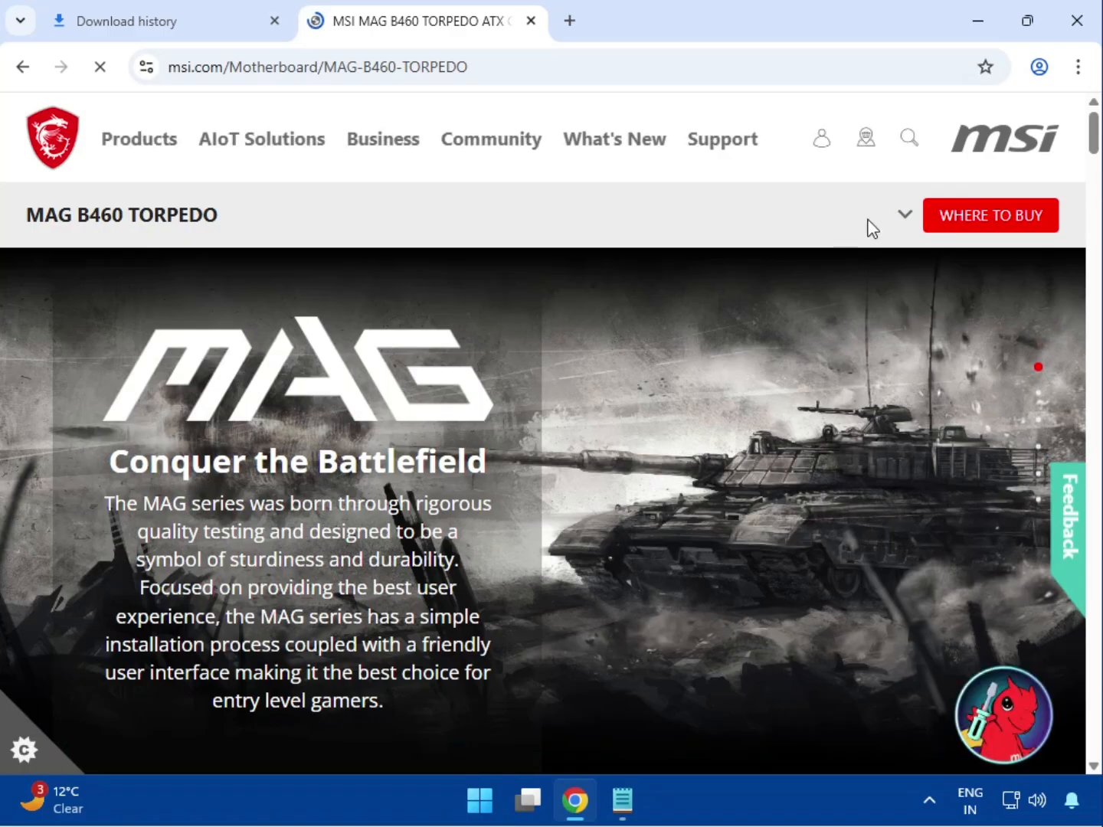
- Open the MAG B460 TORPEDO support page and display the Driver category under Drivers & Downloads
{"action": "left_click", "coordinate": [904, 218]}
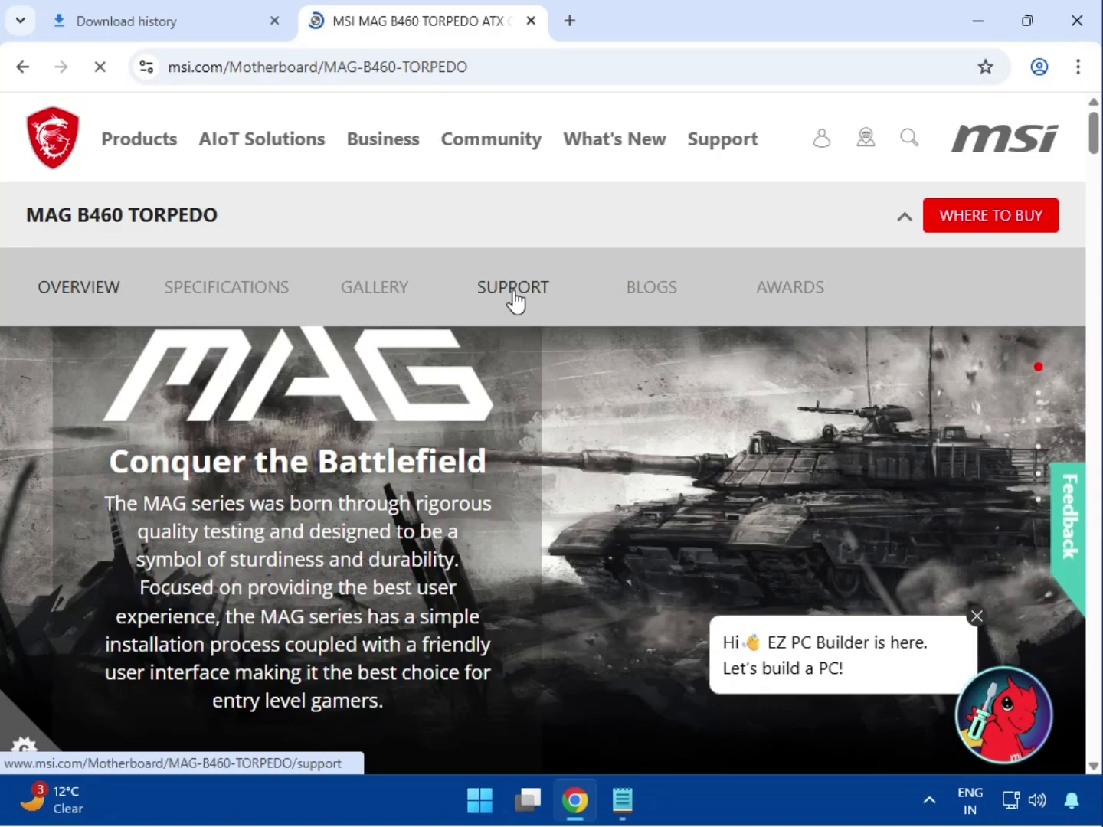
{"action": "left_click", "coordinate": [513, 292]}
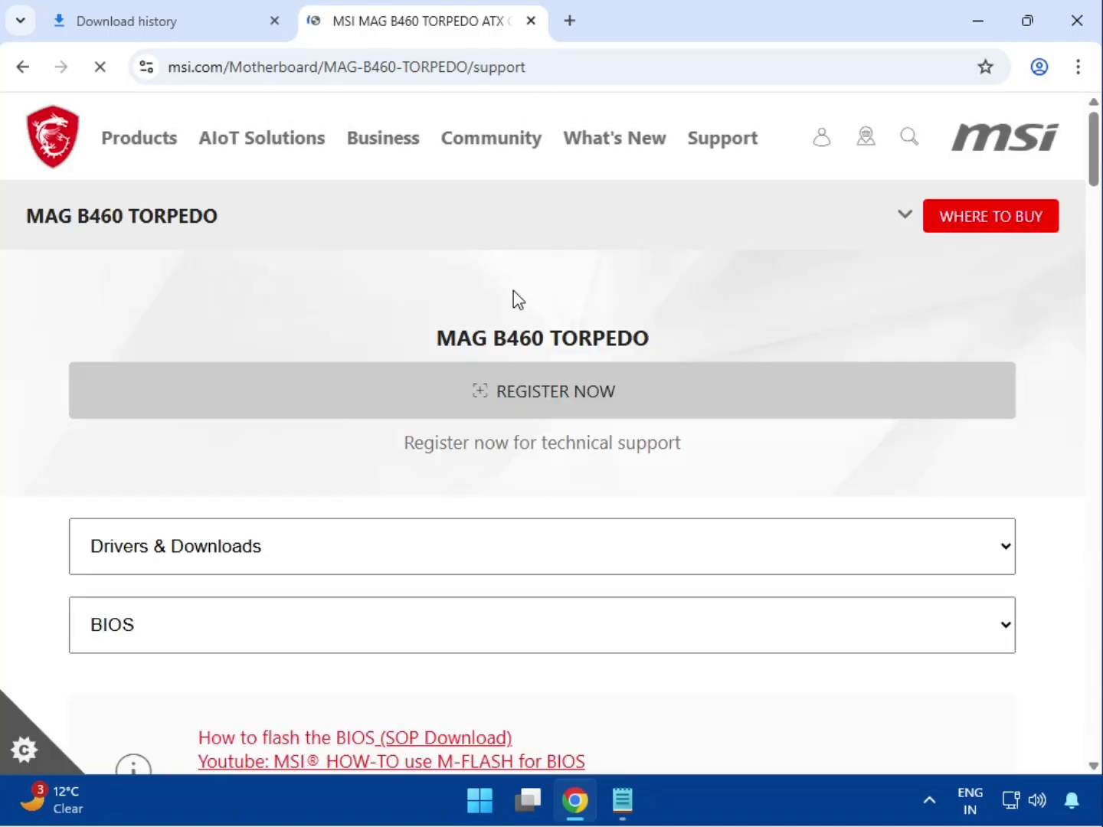
{"action": "scroll", "coordinate": [562, 504], "scroll_direction": "down", "scroll_amount": 3}
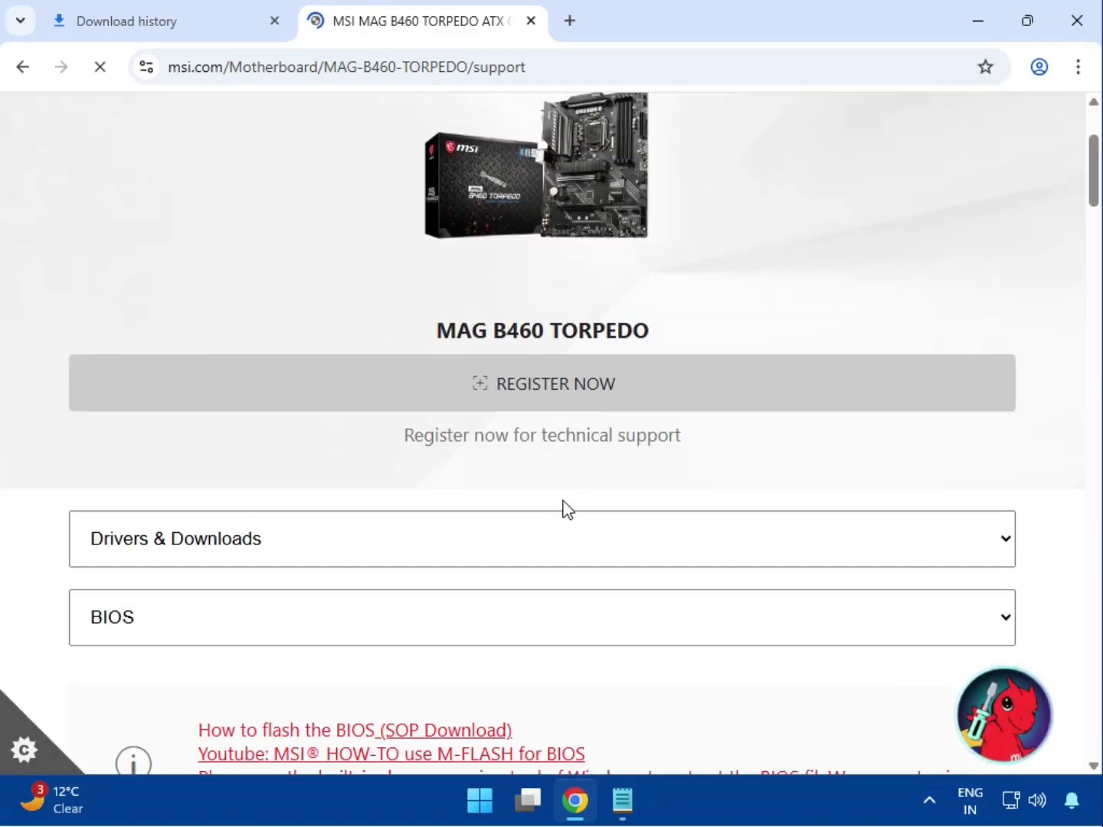
{"action": "scroll", "coordinate": [568, 509], "scroll_direction": "down", "scroll_amount": 1}
{"action": "left_click", "coordinate": [389, 444]}
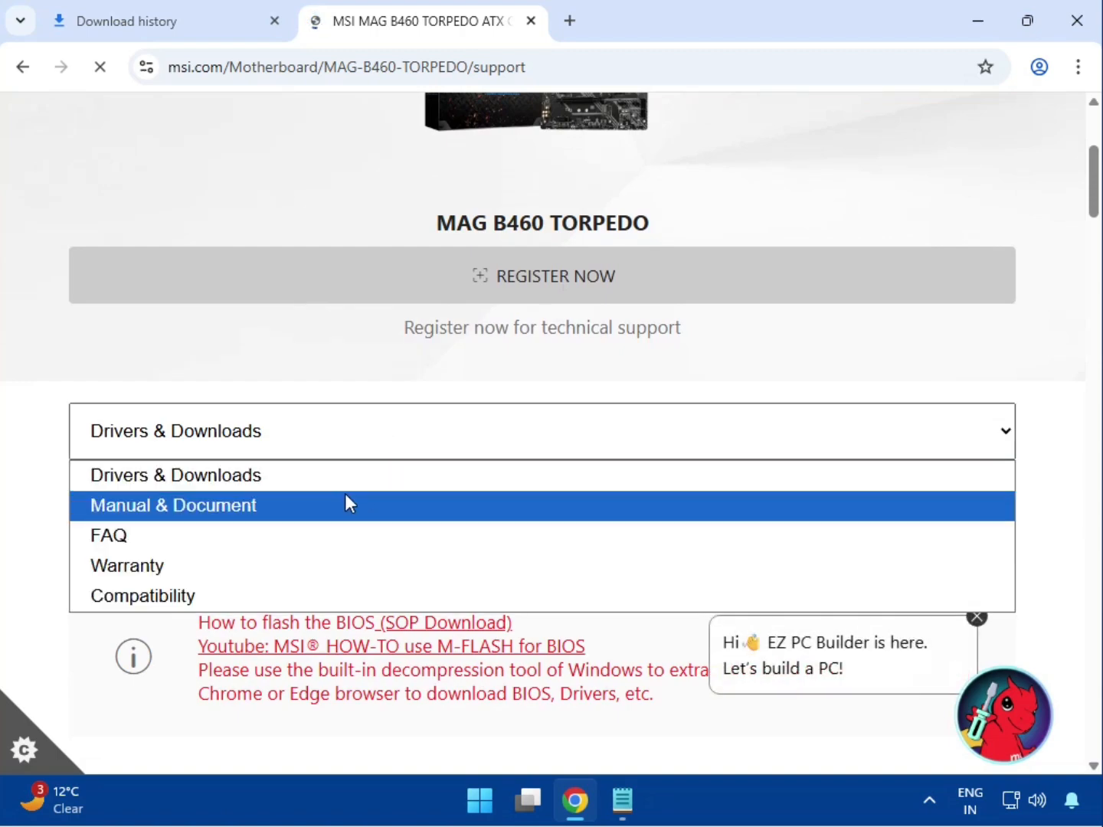
{"action": "left_click", "coordinate": [317, 475]}
{"action": "left_click", "coordinate": [321, 501]}
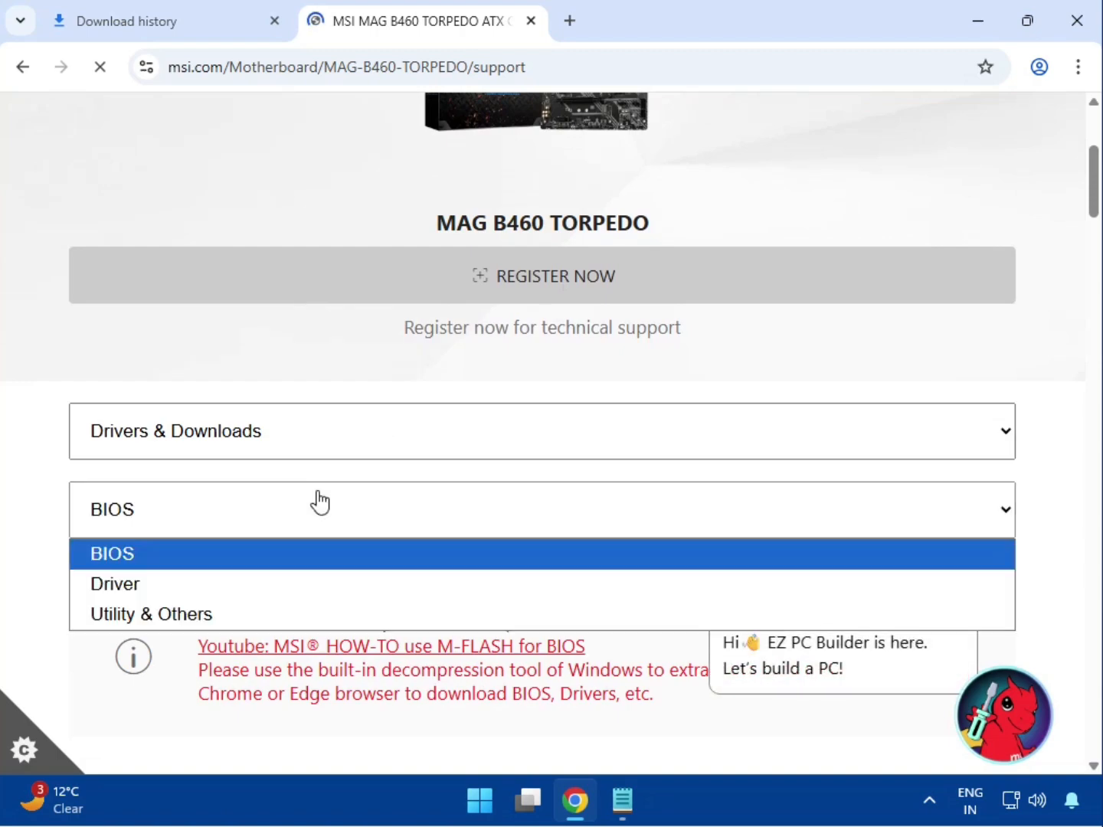
{"action": "left_click", "coordinate": [230, 585]}
- Choose Win11 64 as the operating system for the motherboard's driver downloads
{"action": "scroll", "coordinate": [254, 571], "scroll_direction": "down", "scroll_amount": 2}
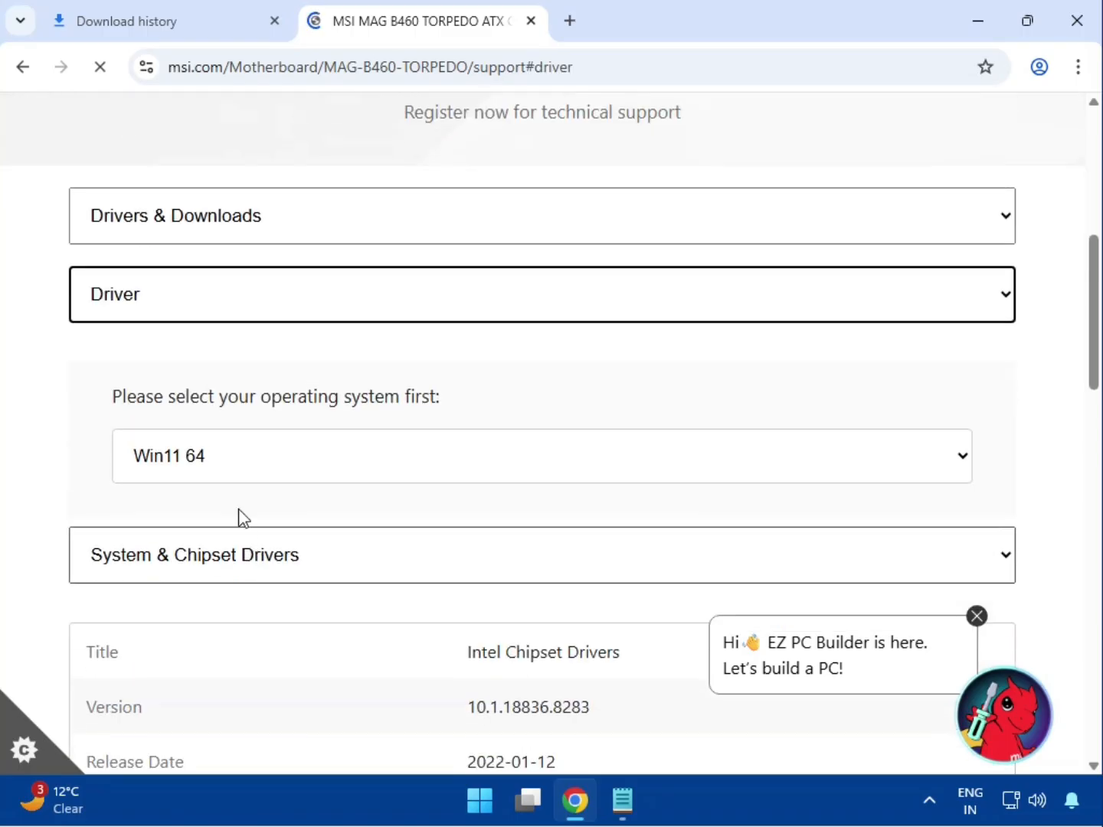
{"action": "left_click", "coordinate": [234, 458]}
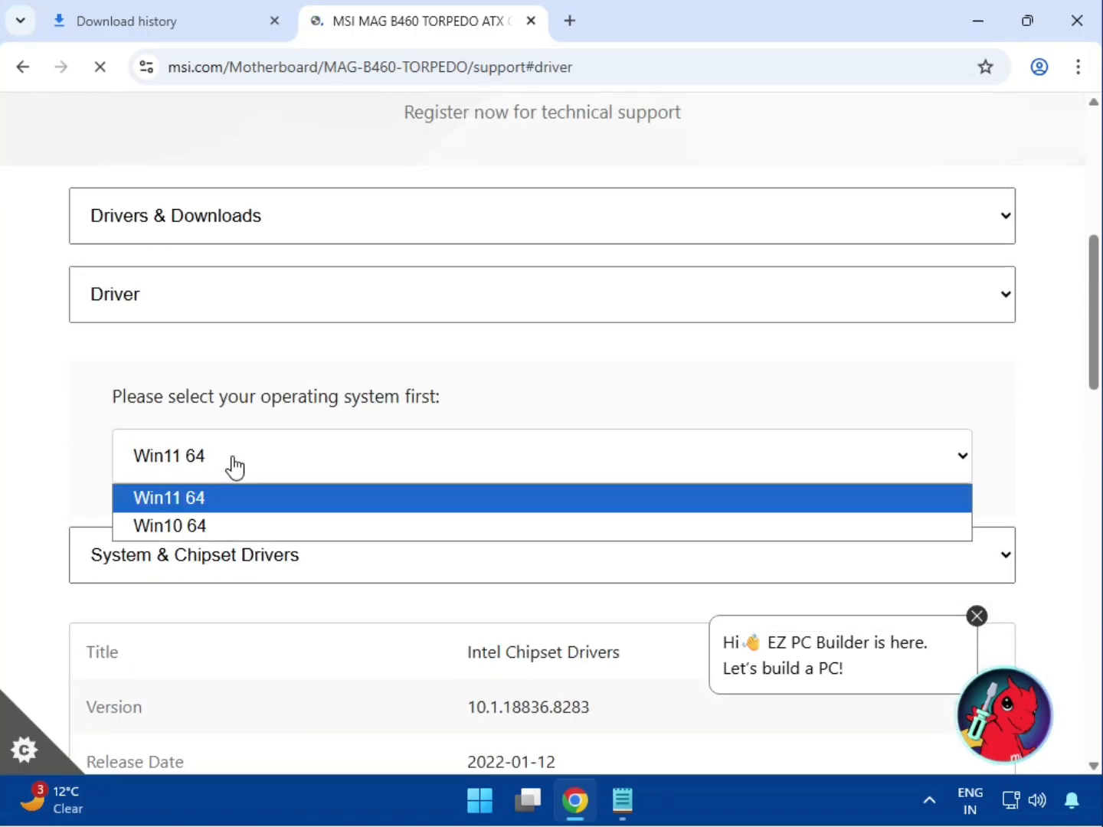
{"action": "left_click", "coordinate": [259, 507]}
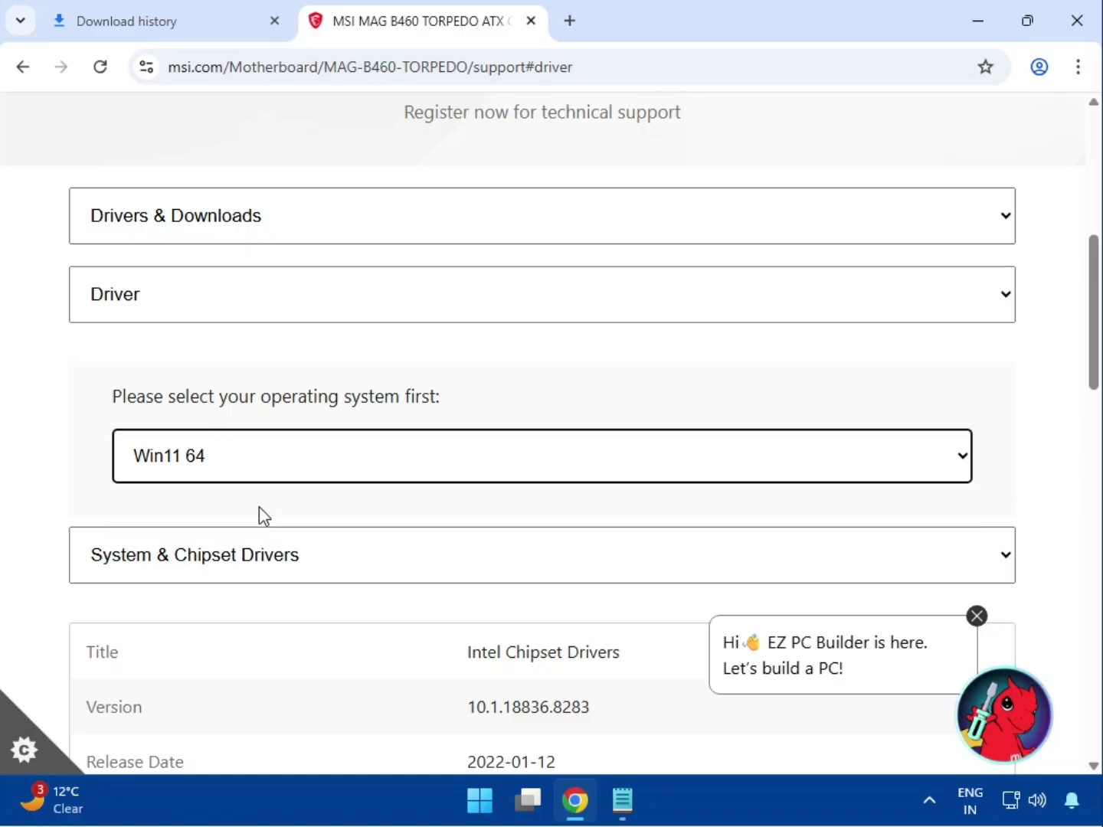
- Download the Intel Chipset Drivers from the System & Chipset Drivers category
{"action": "scroll", "coordinate": [265, 514], "scroll_direction": "down", "scroll_amount": 1}
{"action": "scroll", "coordinate": [259, 471], "scroll_direction": "down", "scroll_amount": 1}
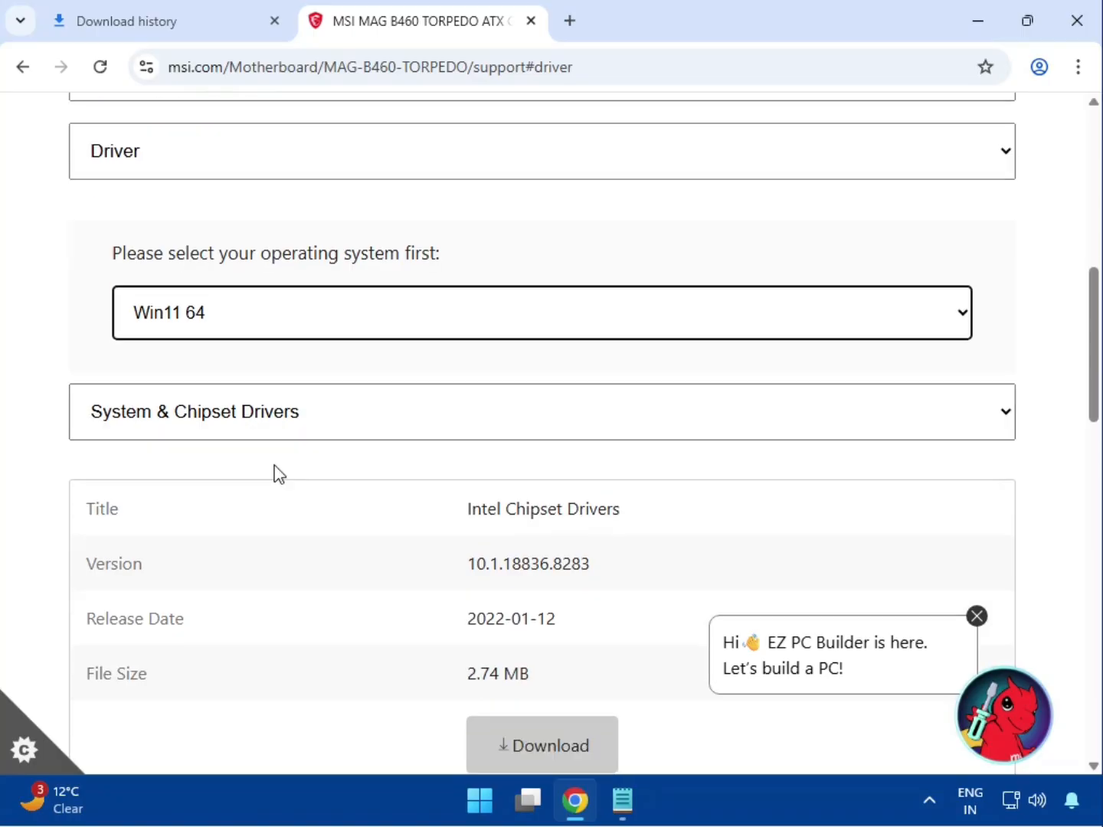
{"action": "left_click", "coordinate": [245, 362]}
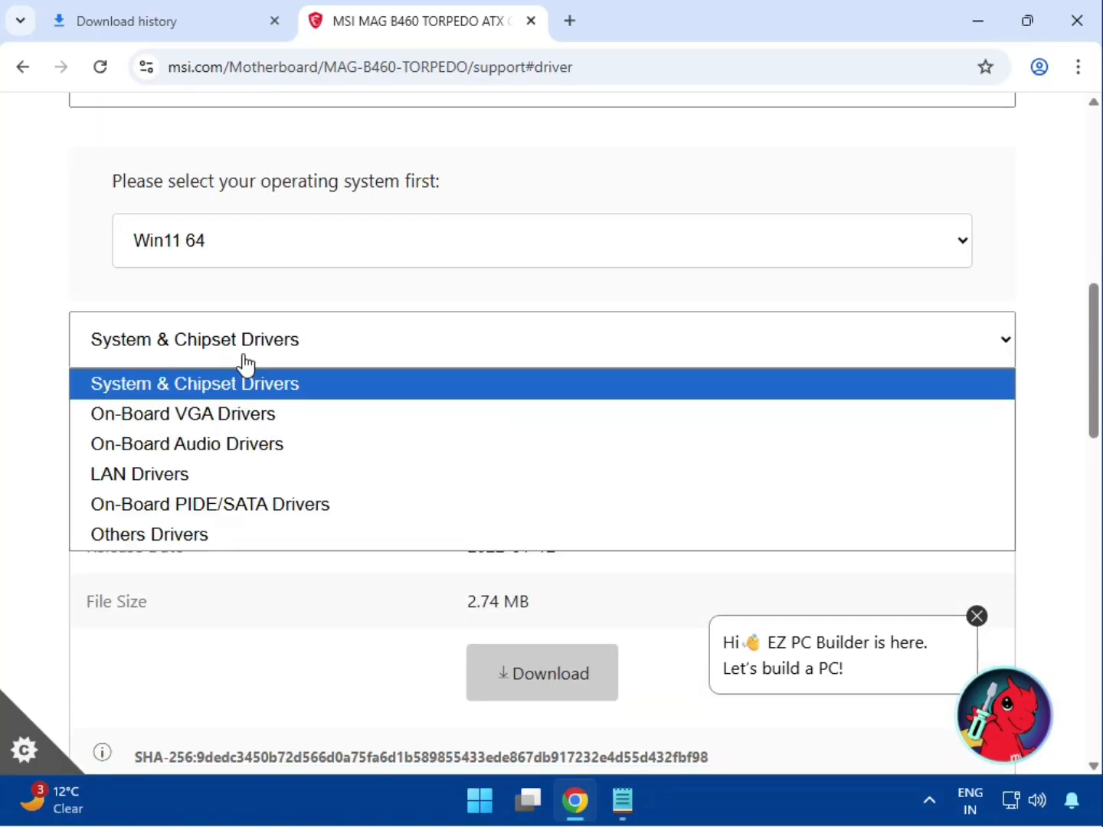
{"action": "left_click", "coordinate": [244, 387]}
{"action": "scroll", "coordinate": [406, 460], "scroll_direction": "down", "scroll_amount": 1}
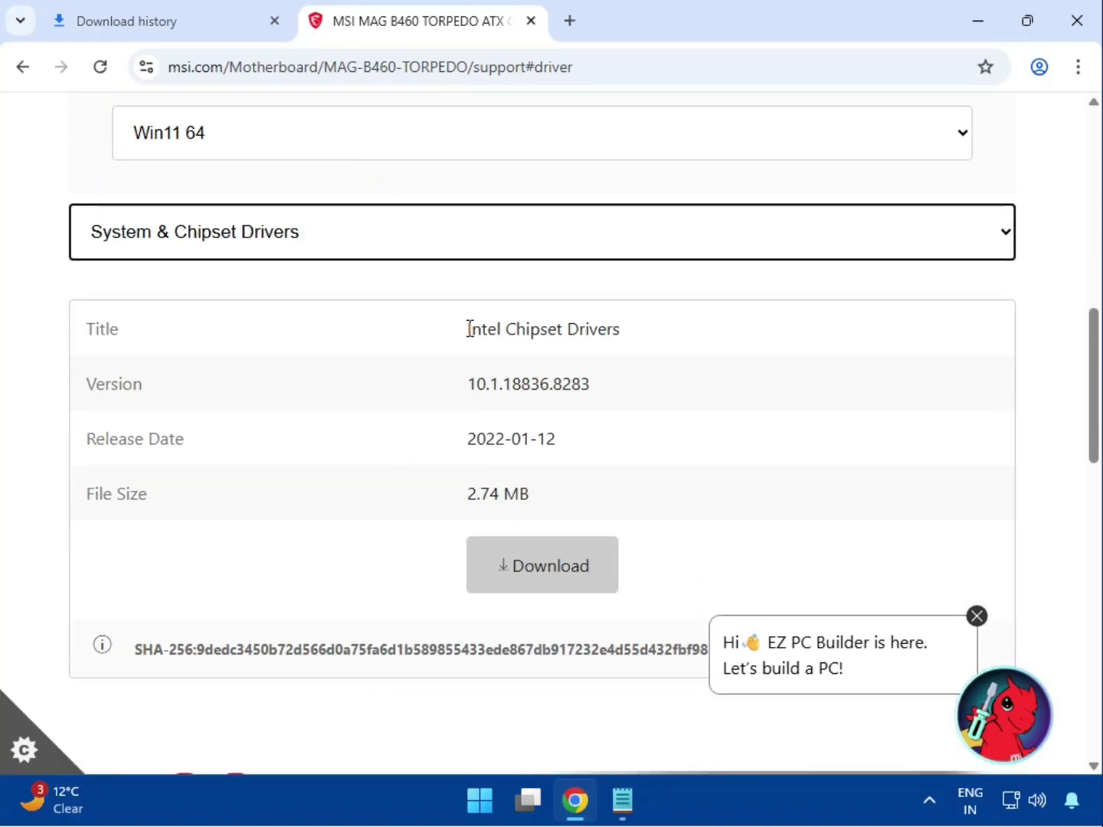
{"action": "left_click_drag", "start_coordinate": [470, 328], "coordinate": [704, 336]}
{"action": "left_click", "coordinate": [535, 565]}
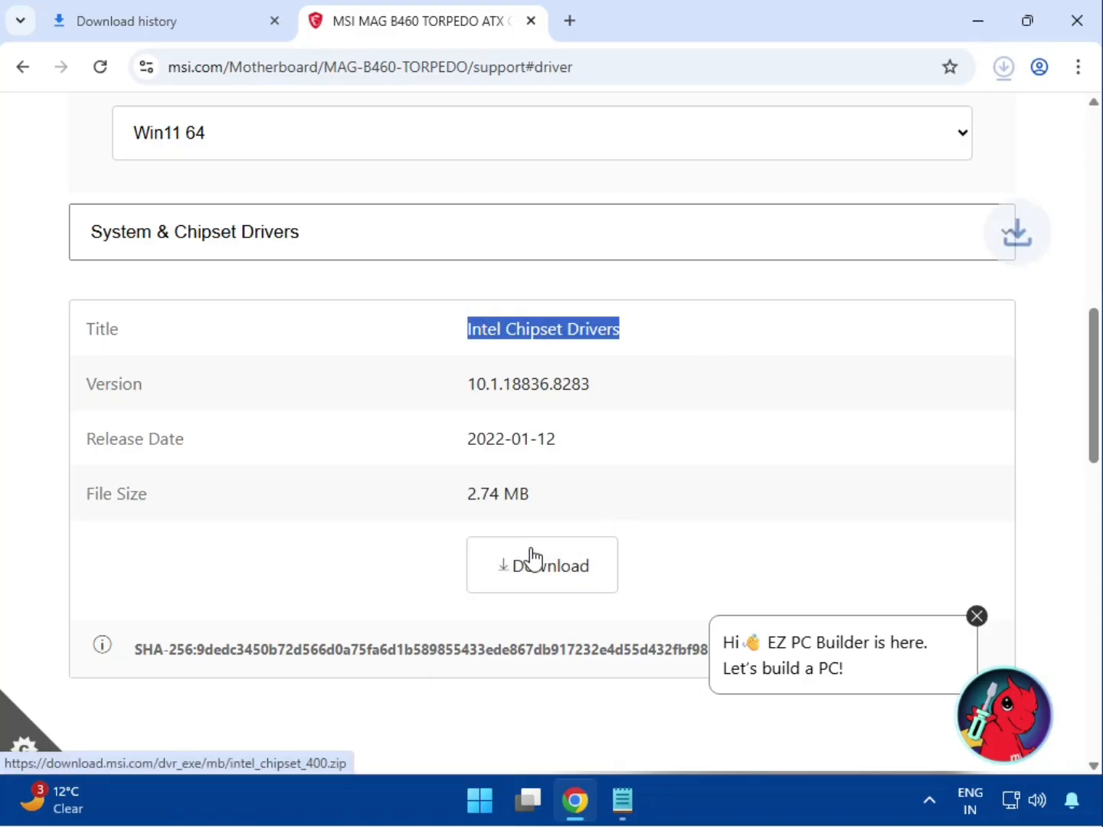
- Download the Intel VGA Driver from the On-Board VGA Drivers category
{"action": "left_click", "coordinate": [295, 245]}
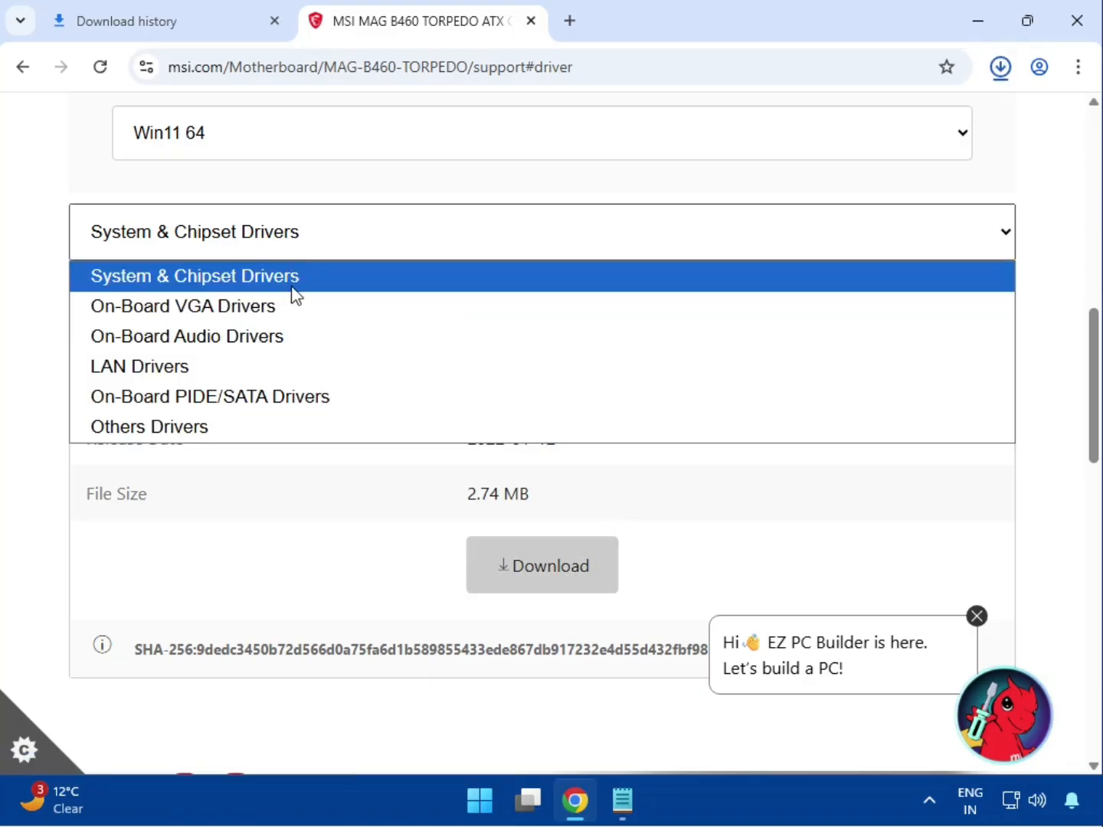
{"action": "left_click", "coordinate": [289, 307]}
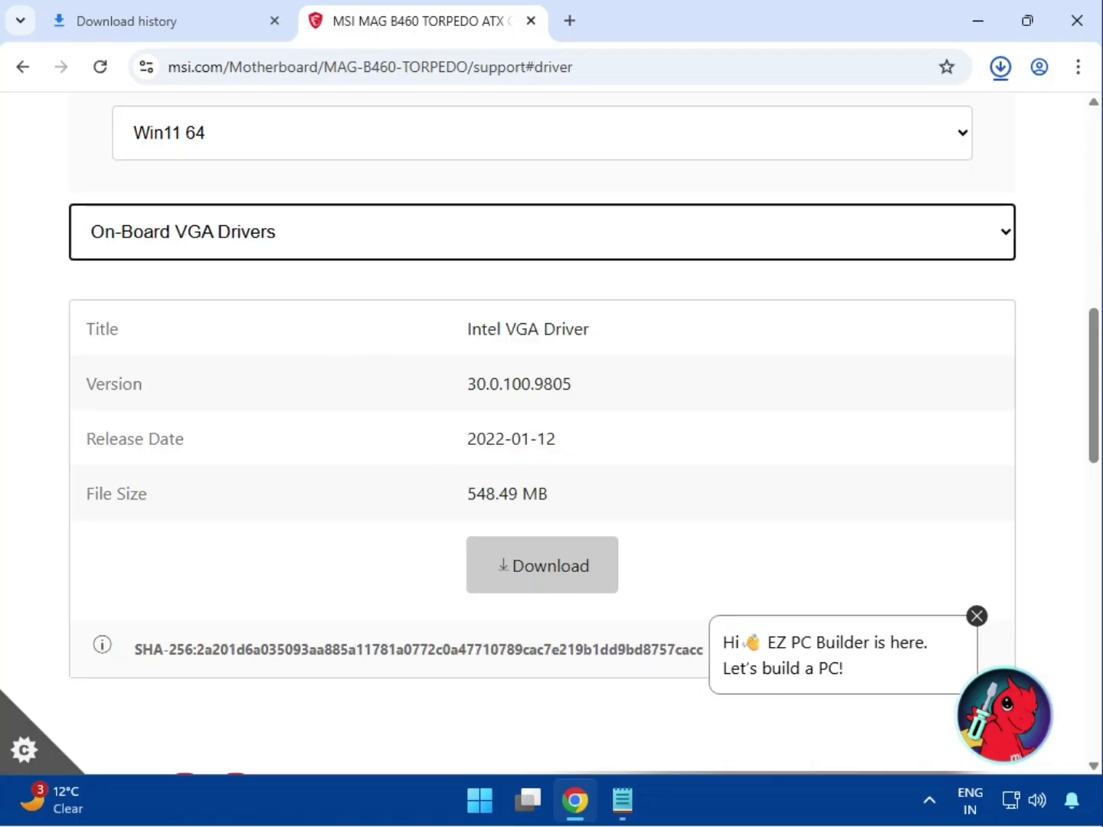
{"action": "left_click_drag", "start_coordinate": [497, 331], "coordinate": [605, 331]}
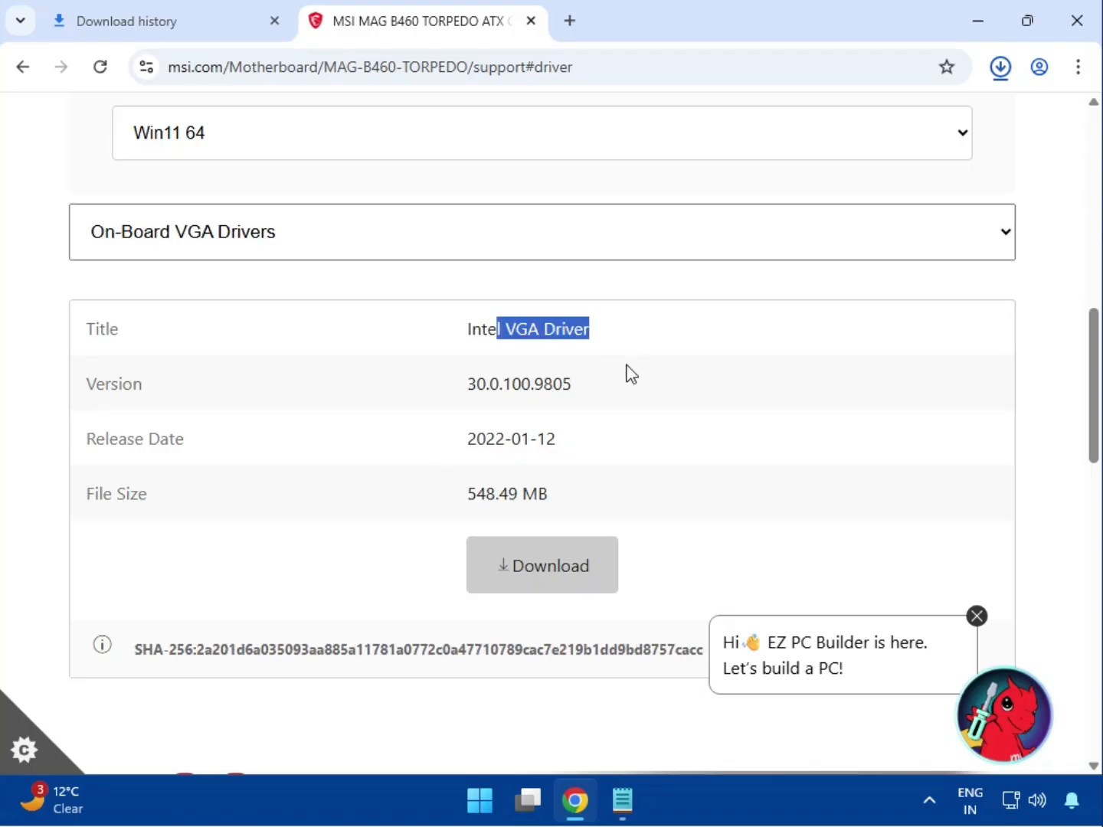
{"action": "left_click", "coordinate": [562, 576]}
- Download the Realtek HD Universal Driver from the On-Board Audio Drivers category
{"action": "left_click", "coordinate": [222, 244]}
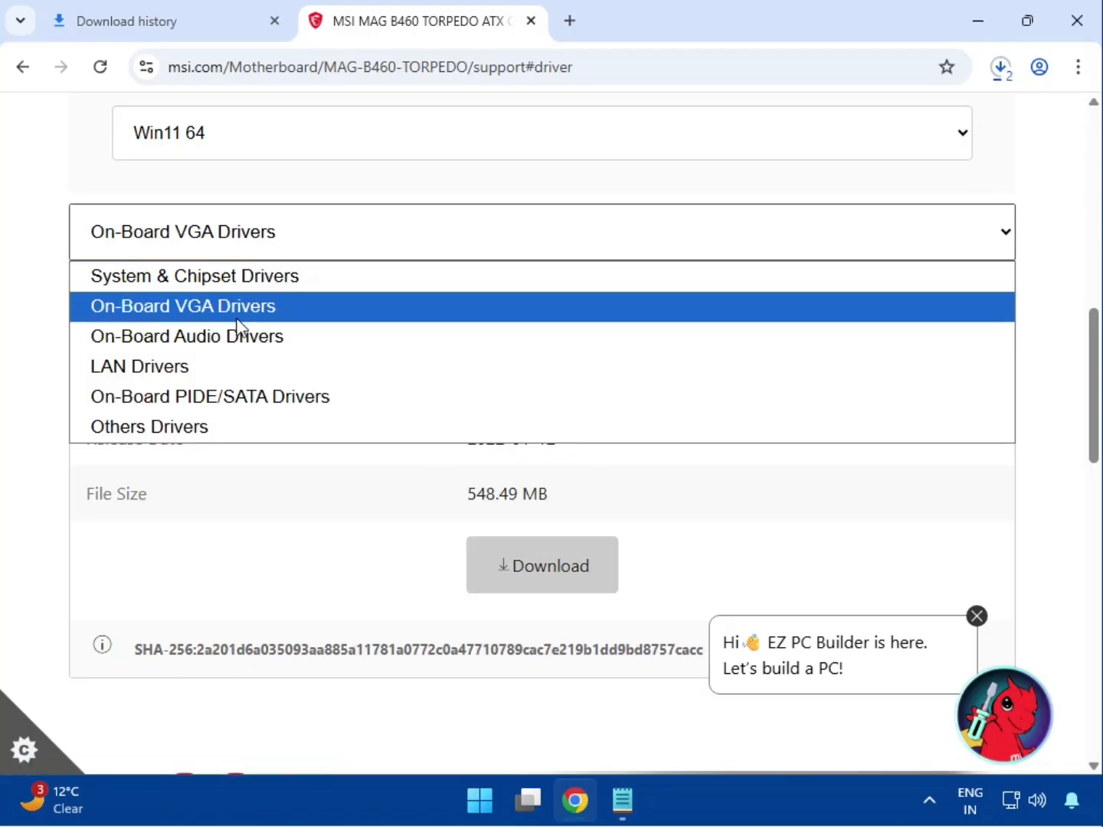
{"action": "left_click", "coordinate": [238, 310]}
{"action": "left_click_drag", "start_coordinate": [506, 330], "coordinate": [710, 349]}
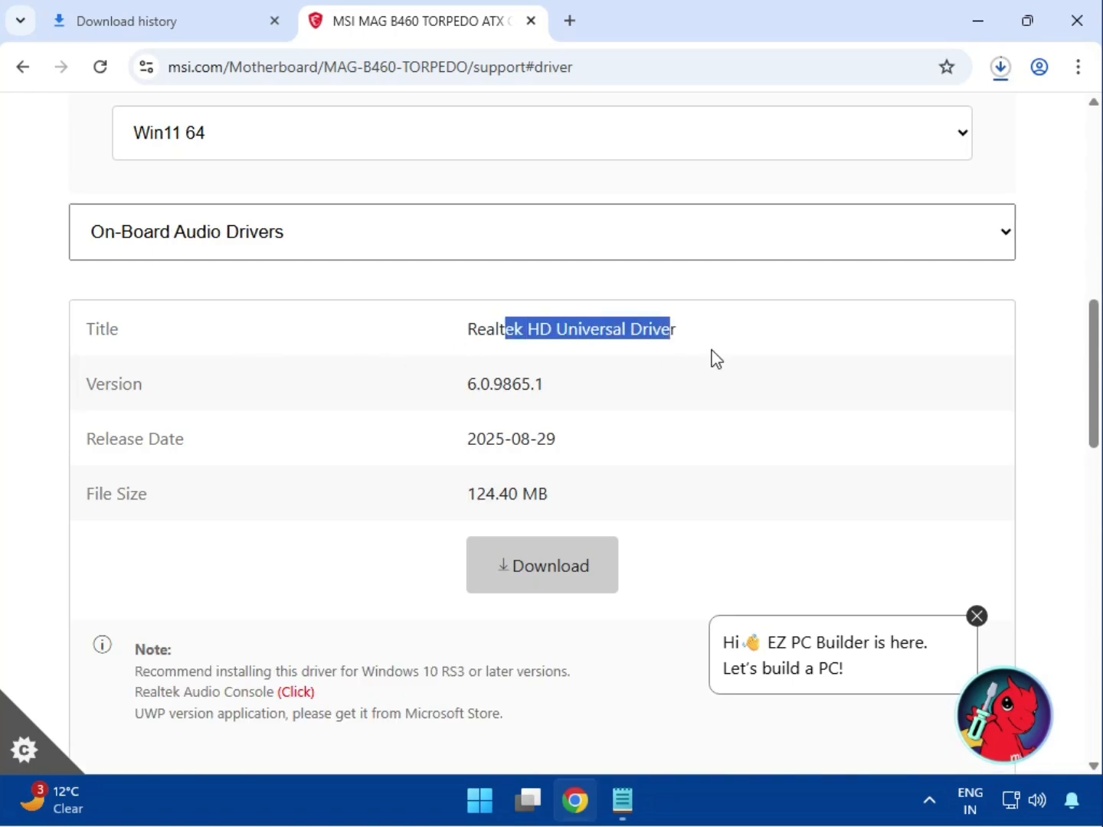
{"action": "left_click", "coordinate": [575, 554]}
- Download the Realtek PCI-E Ethernet Drivers from the LAN Drivers category
{"action": "left_click", "coordinate": [234, 244]}
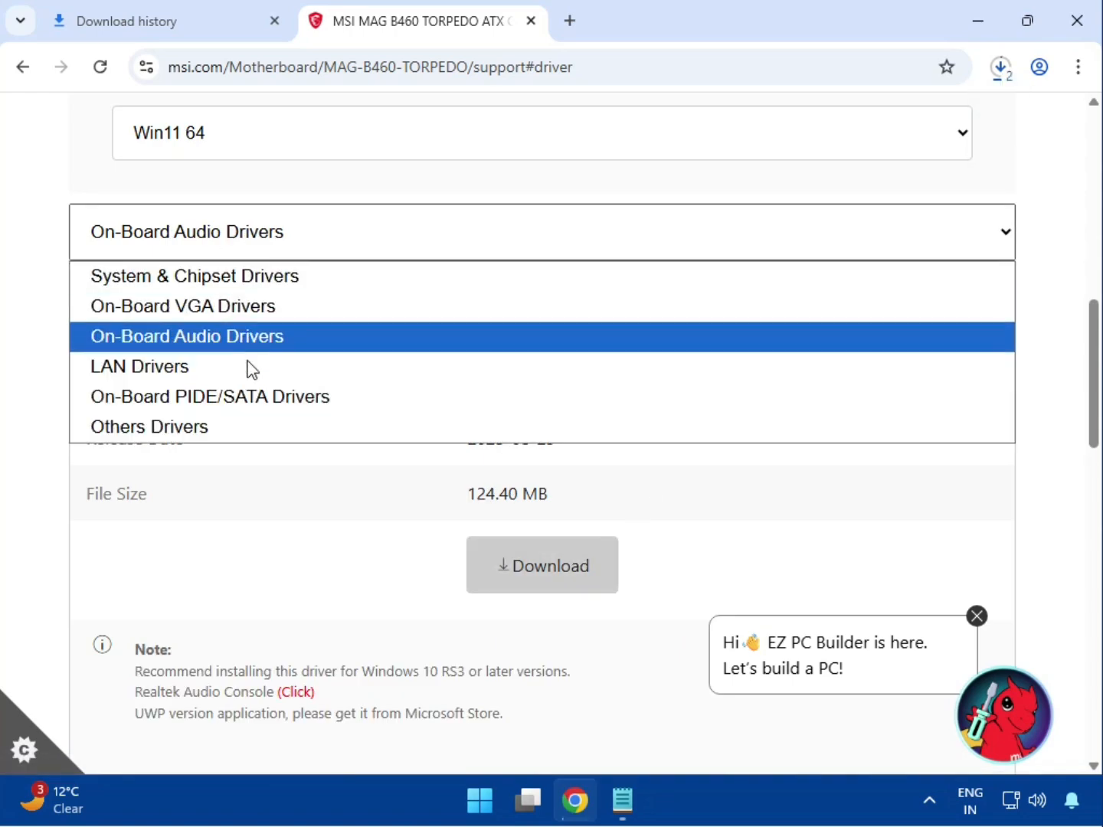
{"action": "left_click", "coordinate": [250, 373]}
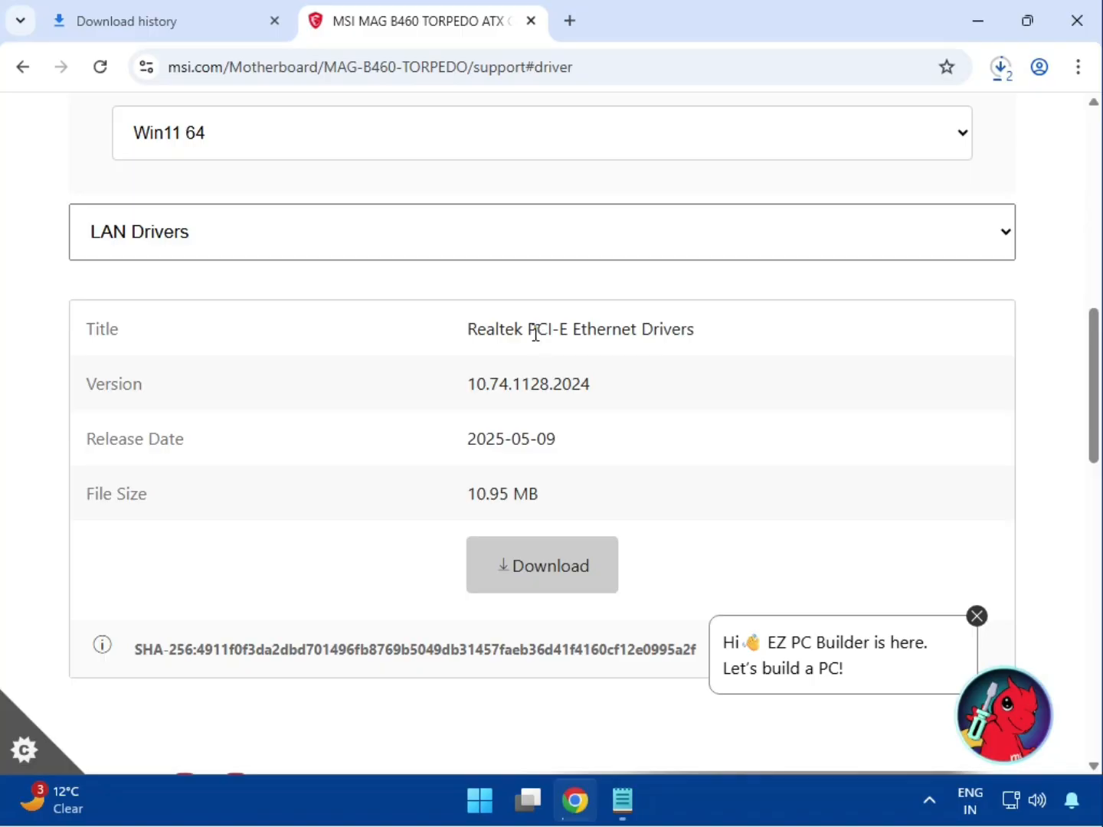
{"action": "left_click_drag", "start_coordinate": [536, 331], "coordinate": [719, 342]}
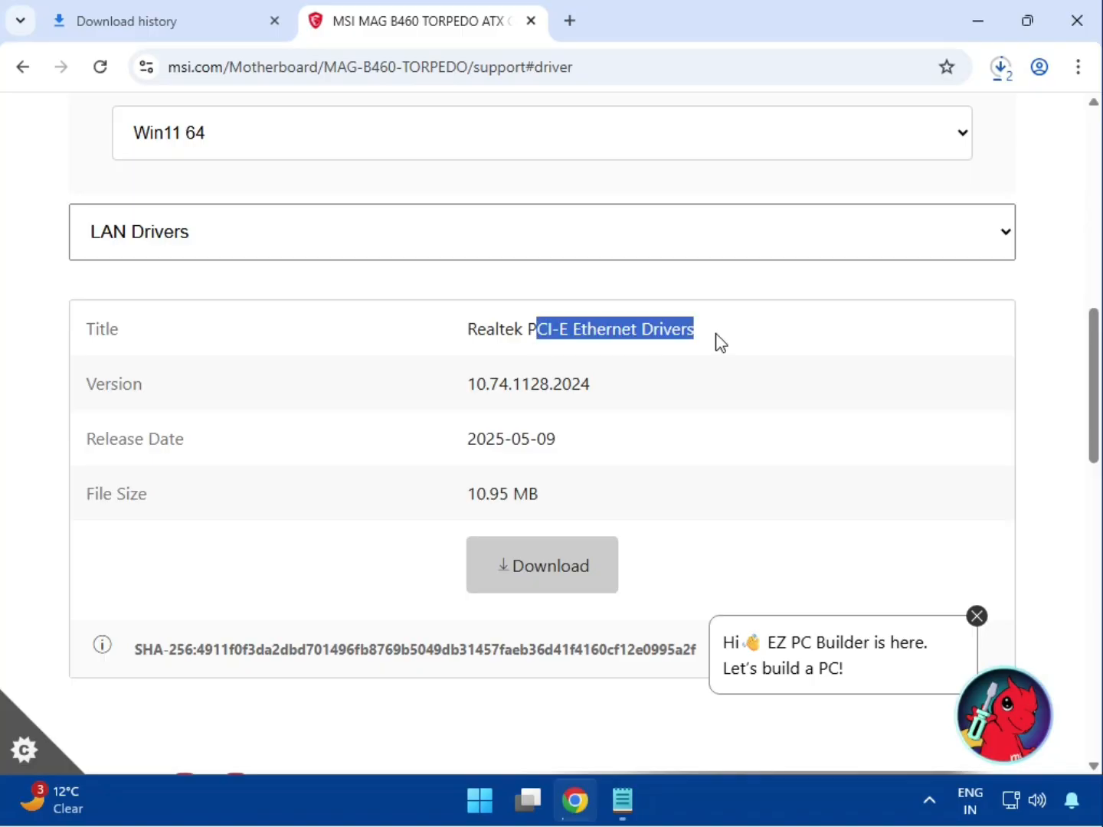
{"action": "left_click", "coordinate": [573, 580]}
{"action": "scroll", "coordinate": [521, 566], "scroll_direction": "down", "scroll_amount": 3}
{"action": "scroll", "coordinate": [463, 552], "scroll_direction": "up", "scroll_amount": 3}
- Open the full download history and show bt_drivers (3).zip in its folder in File Explorer
{"action": "left_click", "coordinate": [997, 72]}
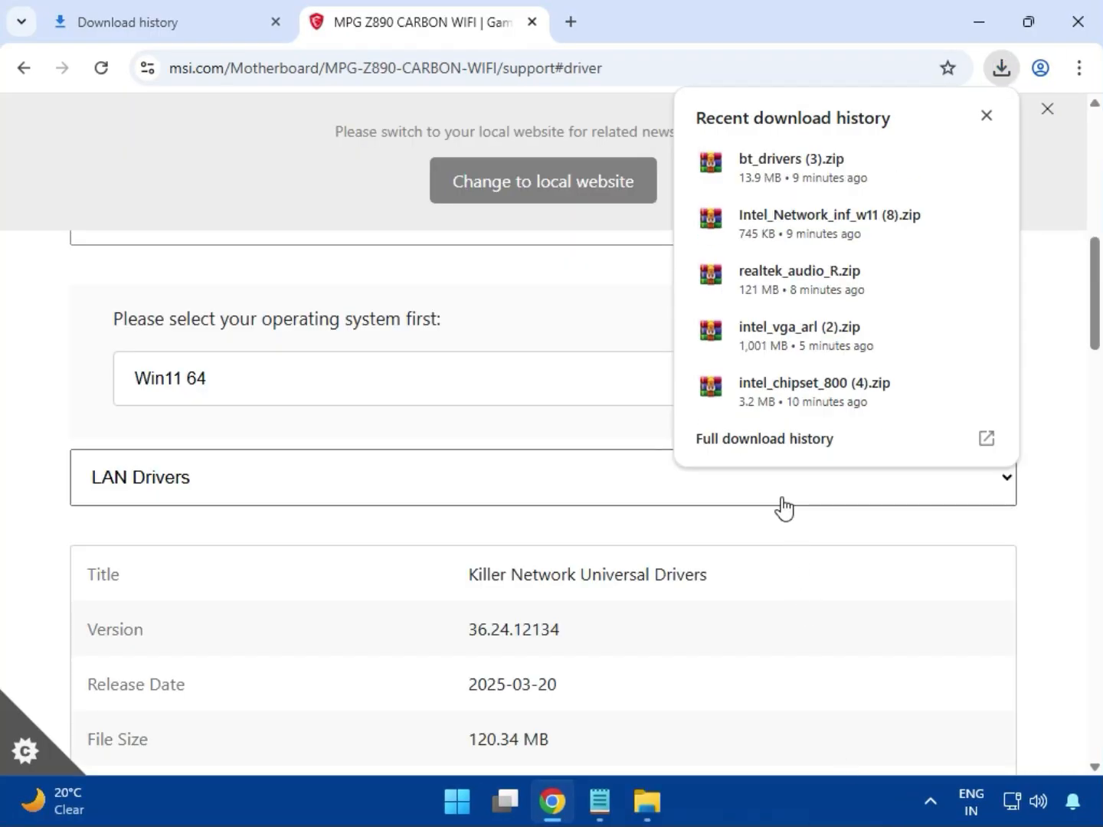
{"action": "left_click", "coordinate": [737, 452]}
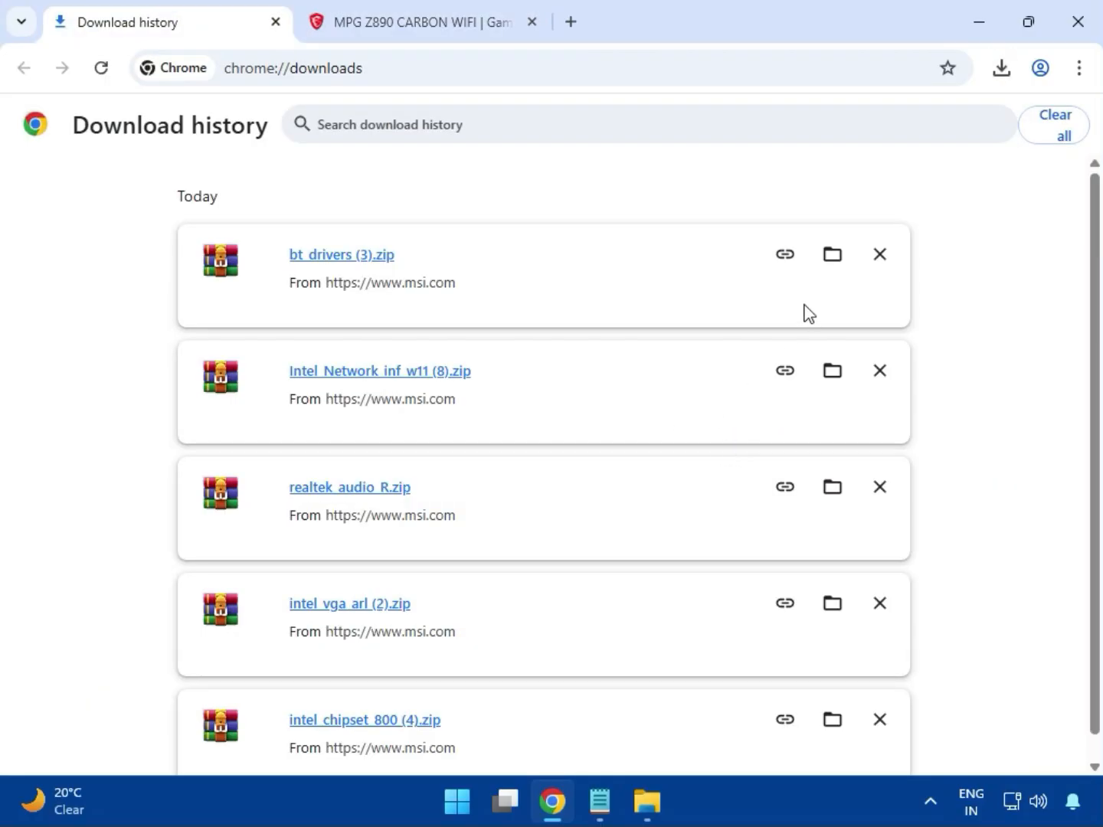
{"action": "left_click", "coordinate": [831, 256]}
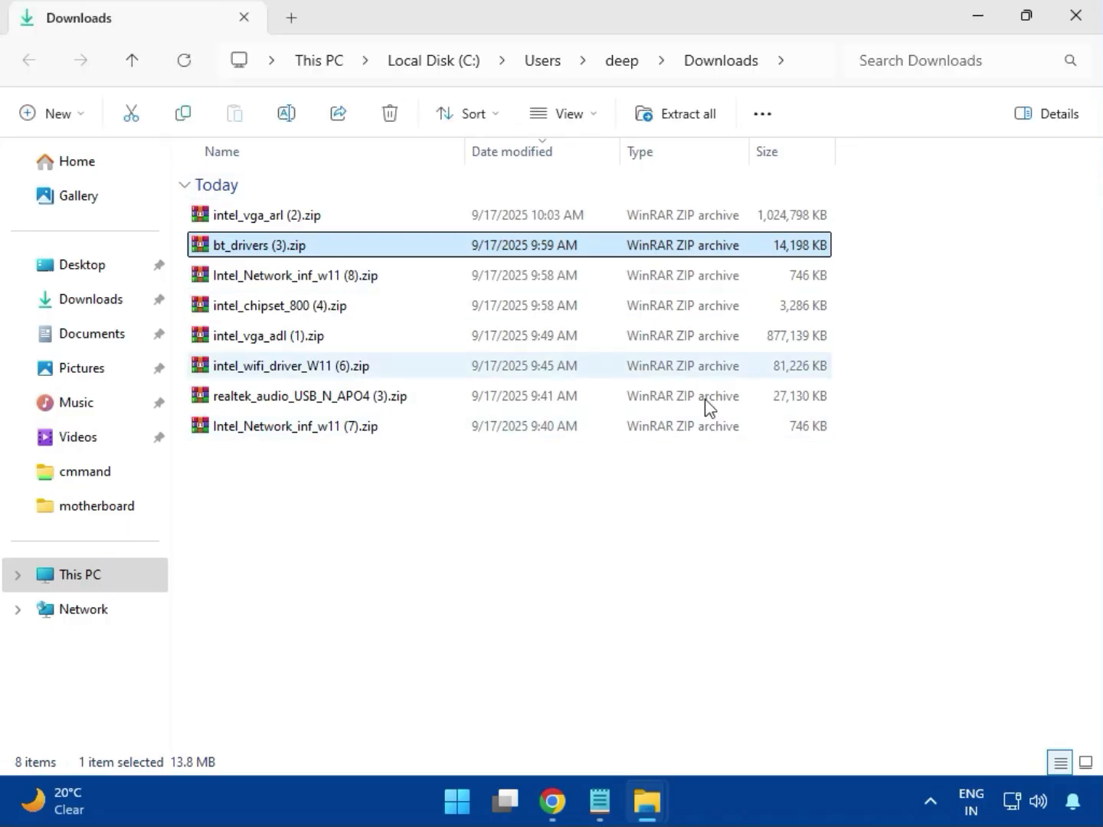
- Open the archive intel_vga_arl (2).zip in WinRAR, dismiss the licence reminder and enter the Intel VGA Driver_32.0.101.6629 folder
{"action": "left_click", "coordinate": [307, 222]}
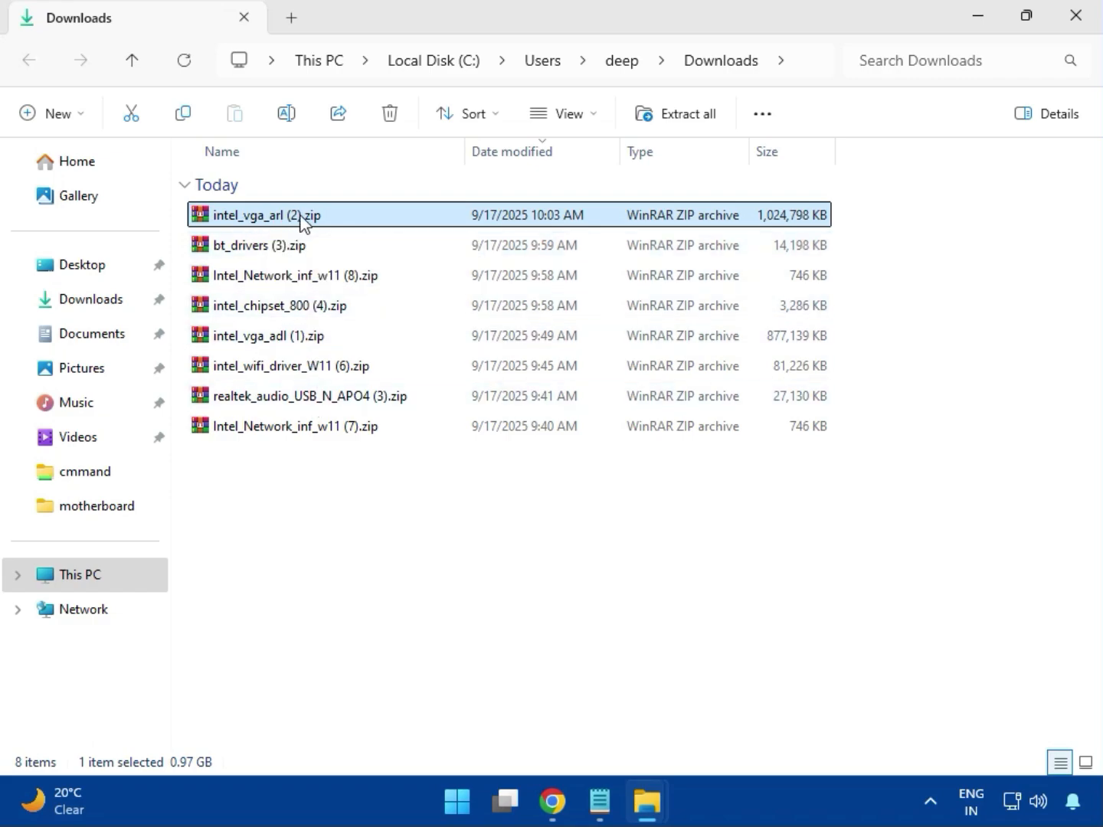
{"action": "double_click", "coordinate": [303, 220]}
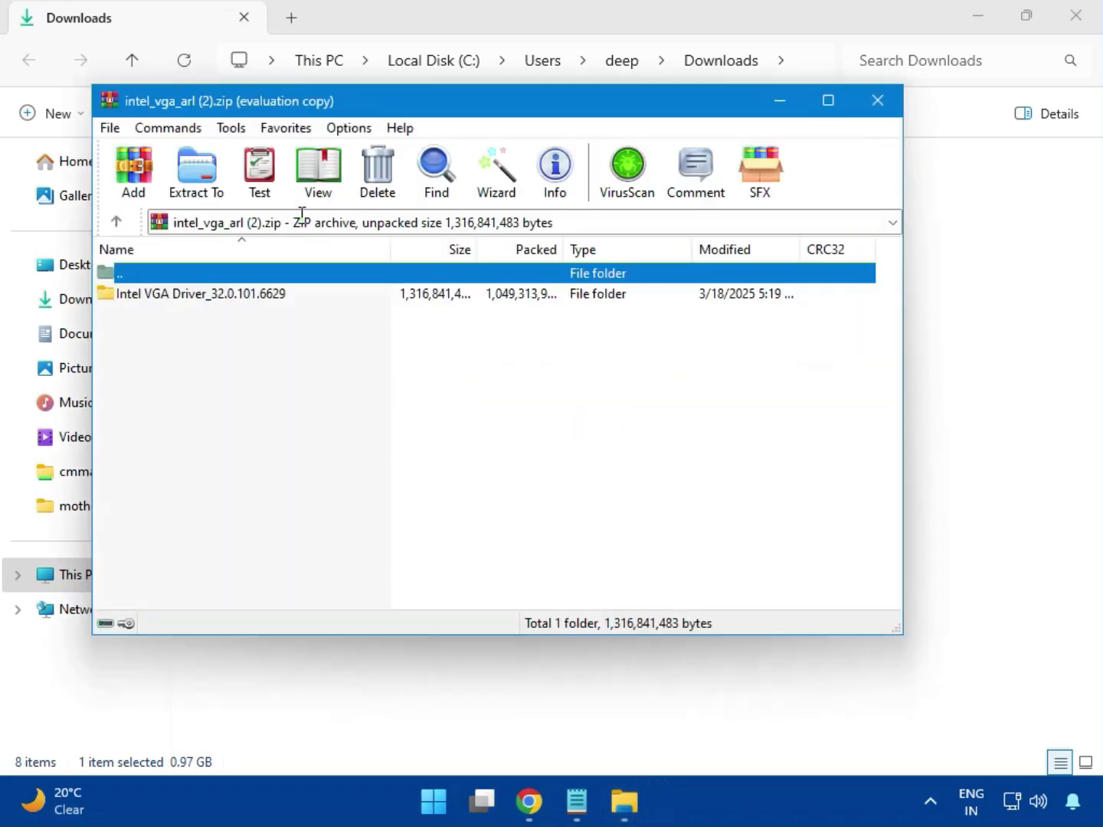
{"action": "left_click", "coordinate": [193, 295]}
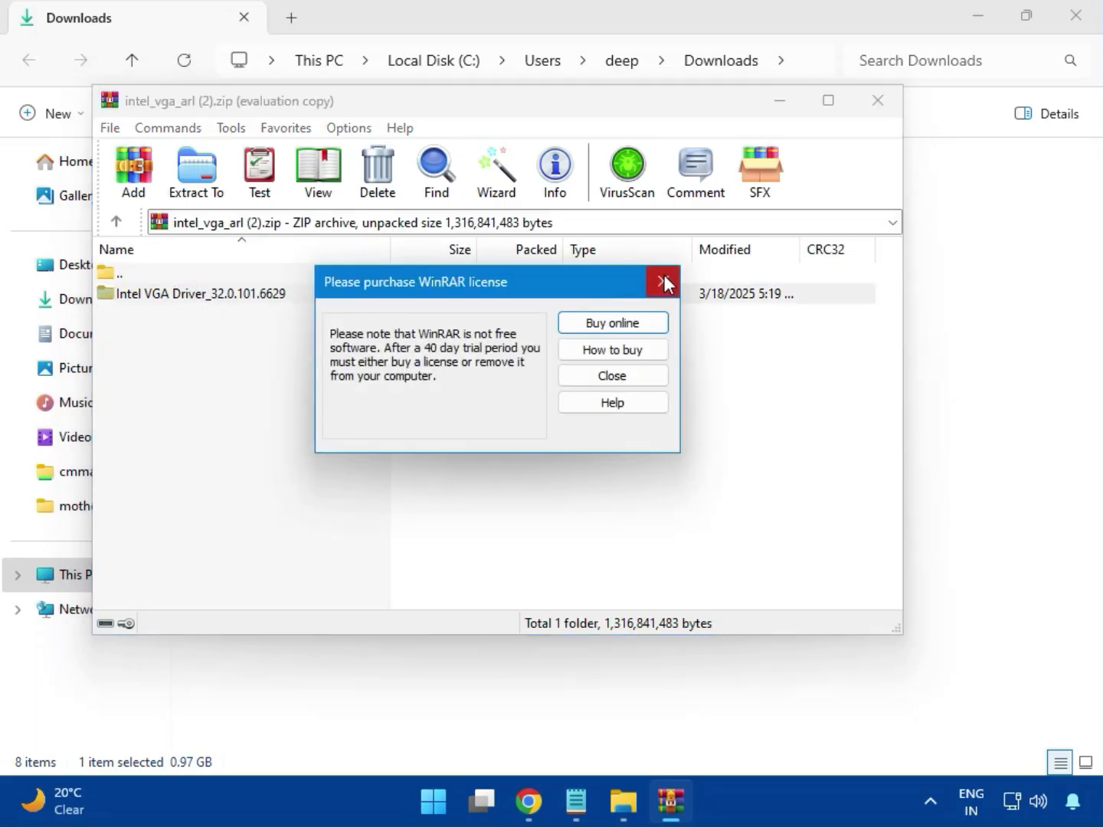
{"action": "left_click", "coordinate": [663, 283]}
{"action": "double_click", "coordinate": [230, 294]}
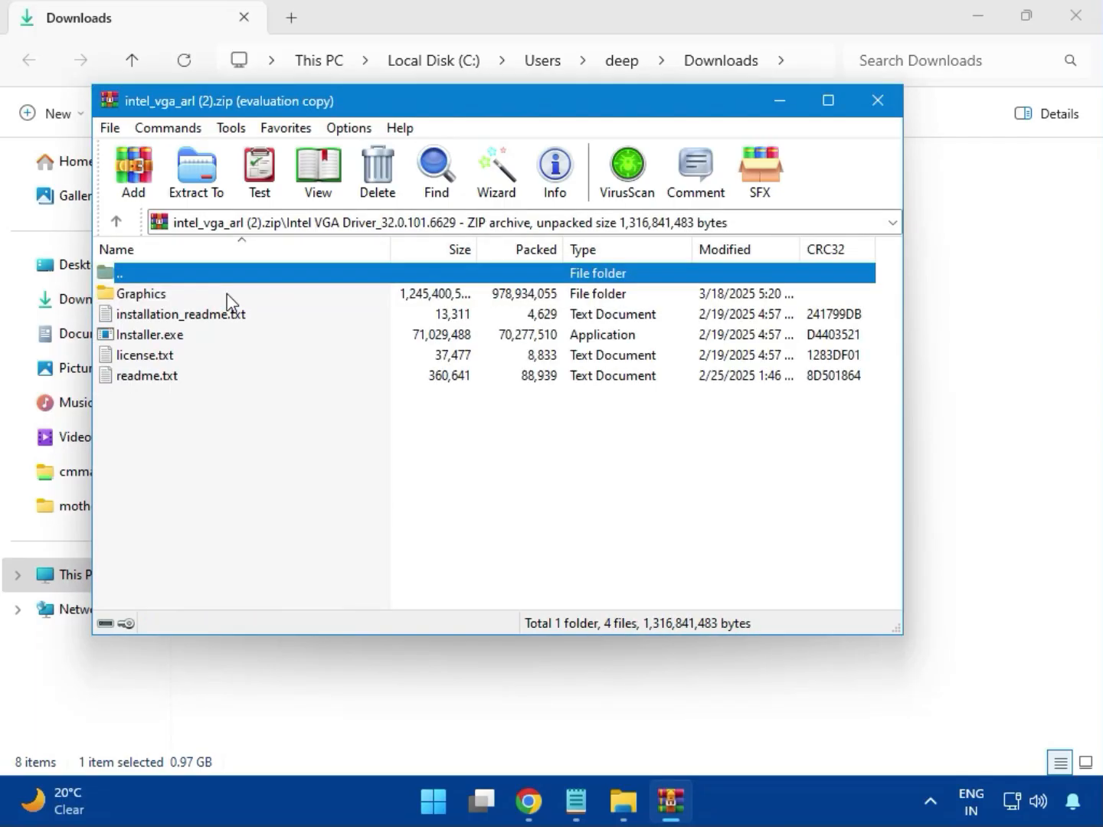
- Try to install the Intel graphics driver with Installer.exe, allowing it to make changes, and close the installer and the archive
{"action": "left_click", "coordinate": [184, 336]}
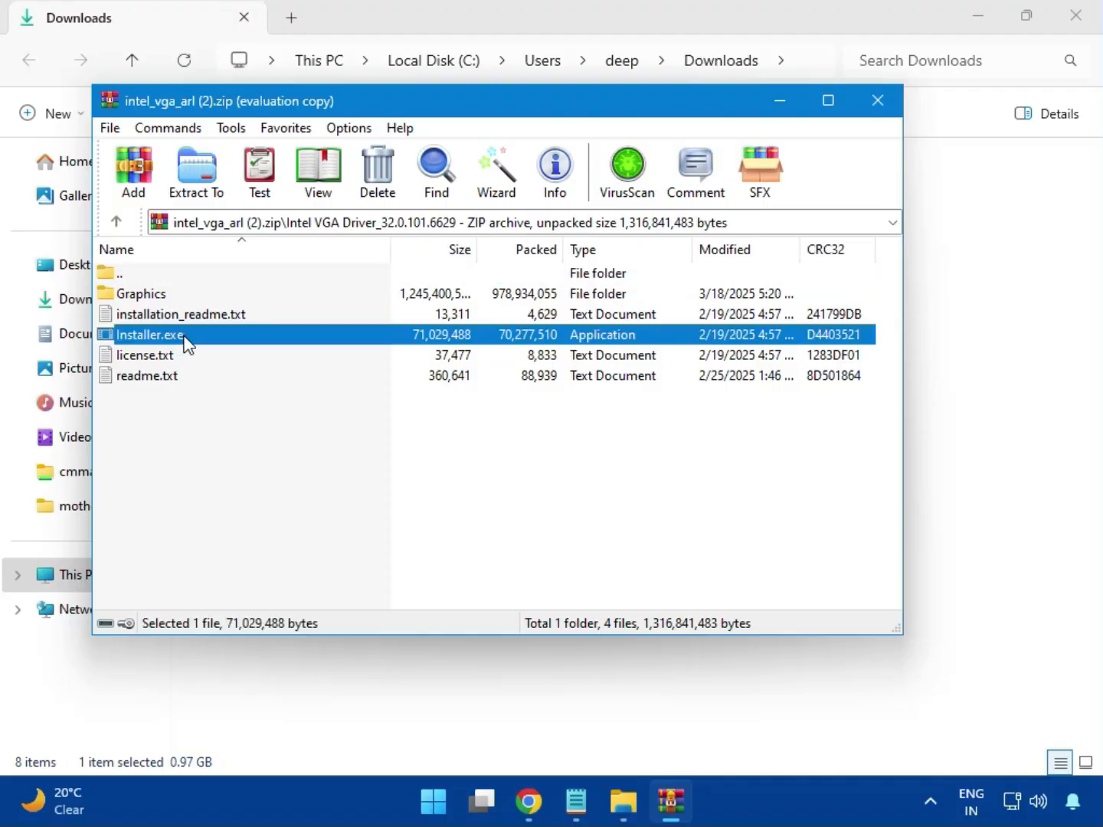
{"action": "double_click", "coordinate": [218, 337]}
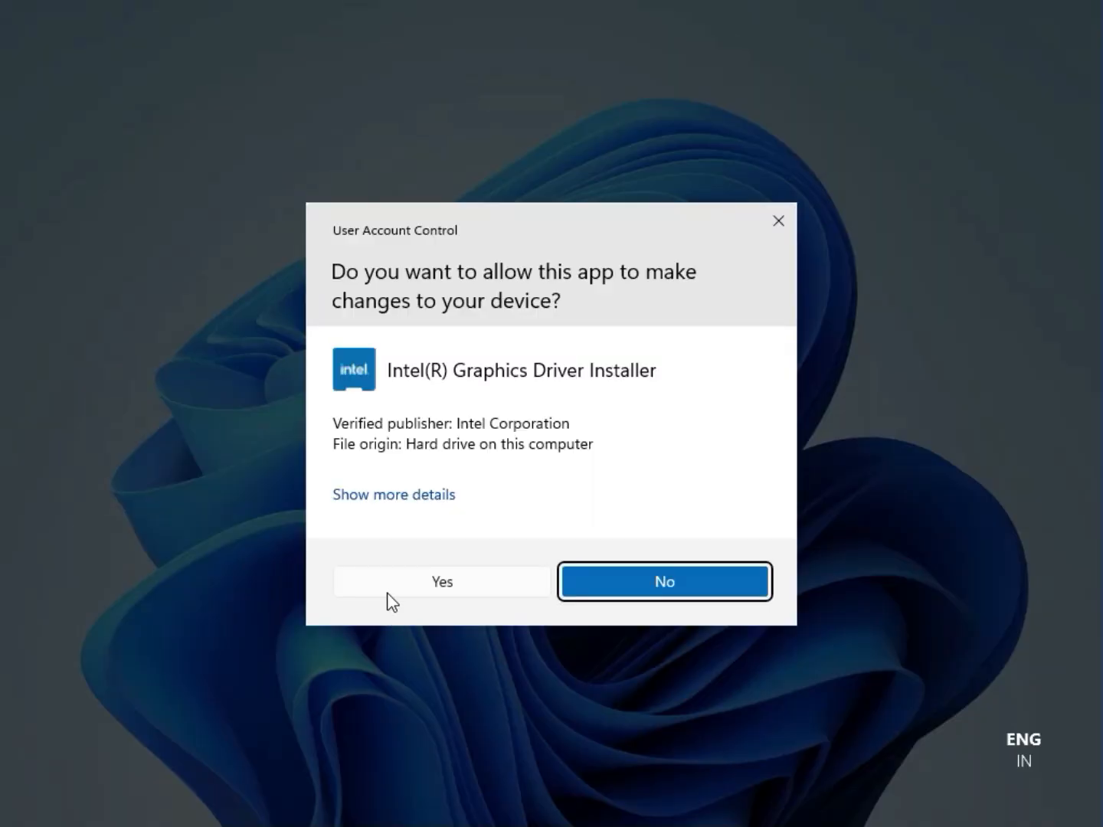
{"action": "left_click", "coordinate": [427, 583]}
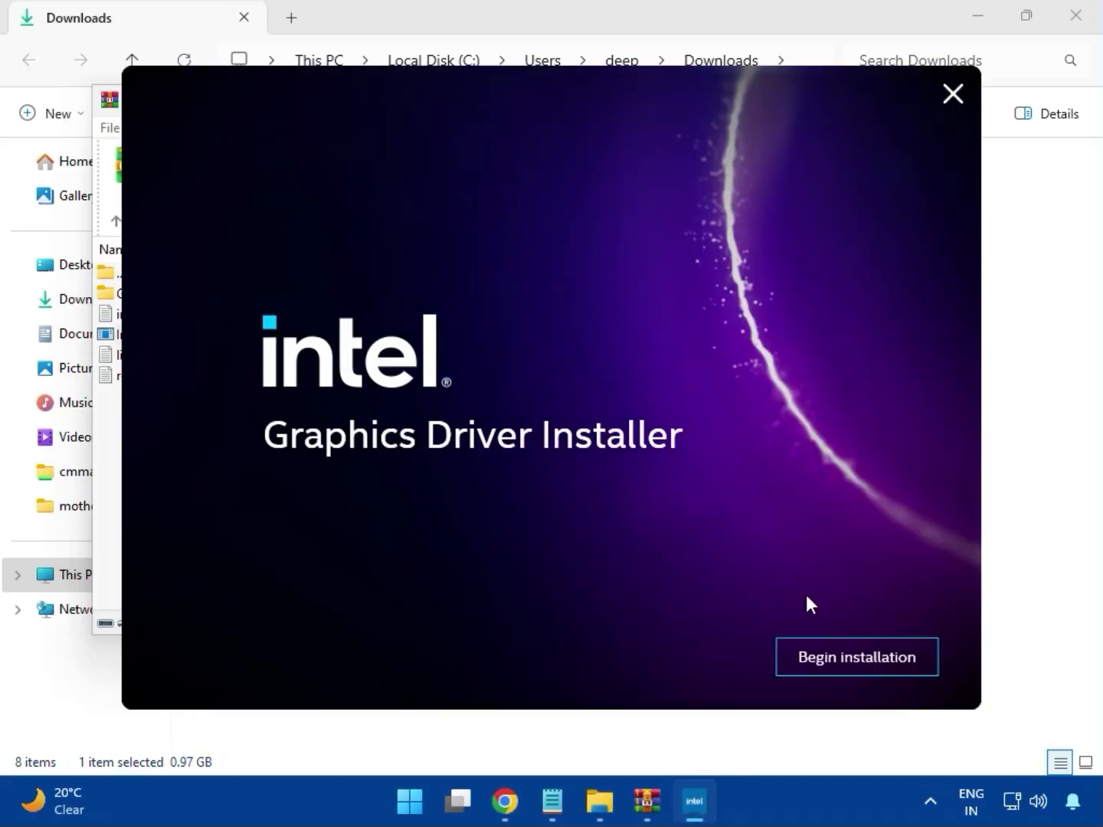
{"action": "left_click", "coordinate": [843, 656]}
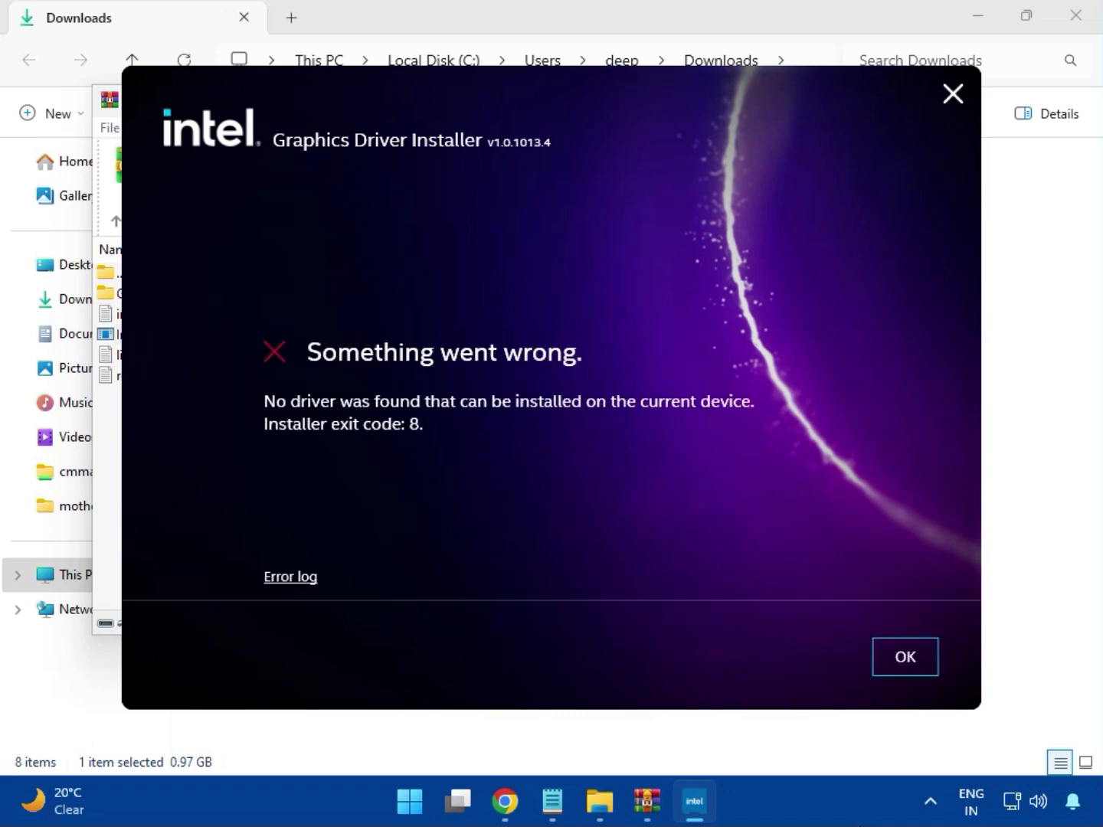
{"action": "left_click", "coordinate": [887, 673]}
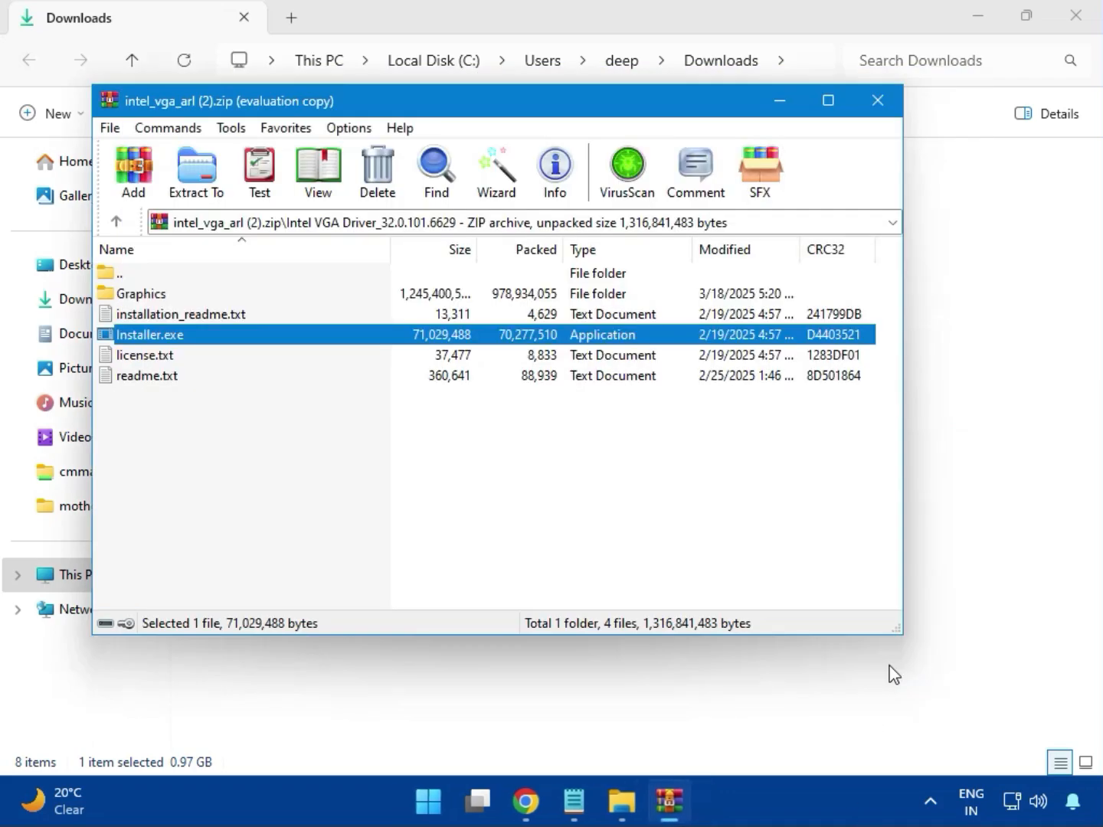
{"action": "left_click", "coordinate": [872, 100]}
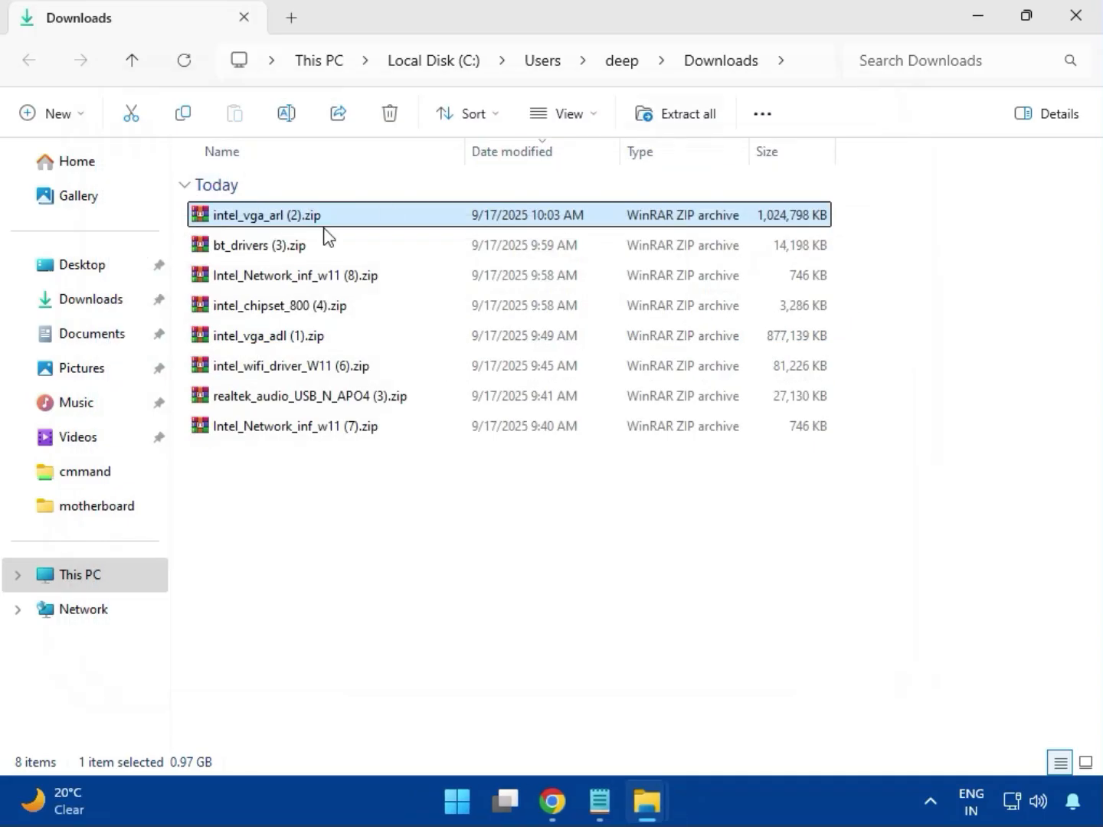
- Open the archive bt_drivers (3).zip in WinRAR, dismiss the licence reminder and enter the Intel BlueTooth Driver_23.70.0.2 folder
{"action": "left_click", "coordinate": [214, 251]}
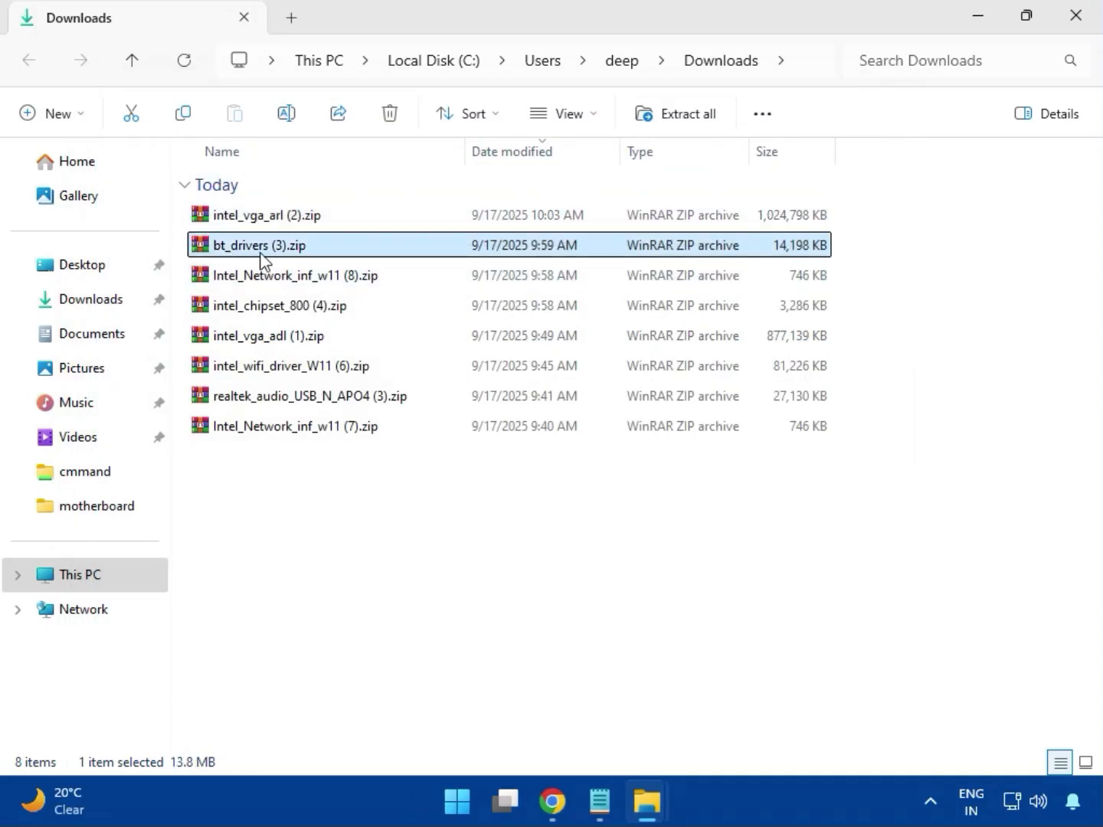
{"action": "double_click", "coordinate": [265, 251]}
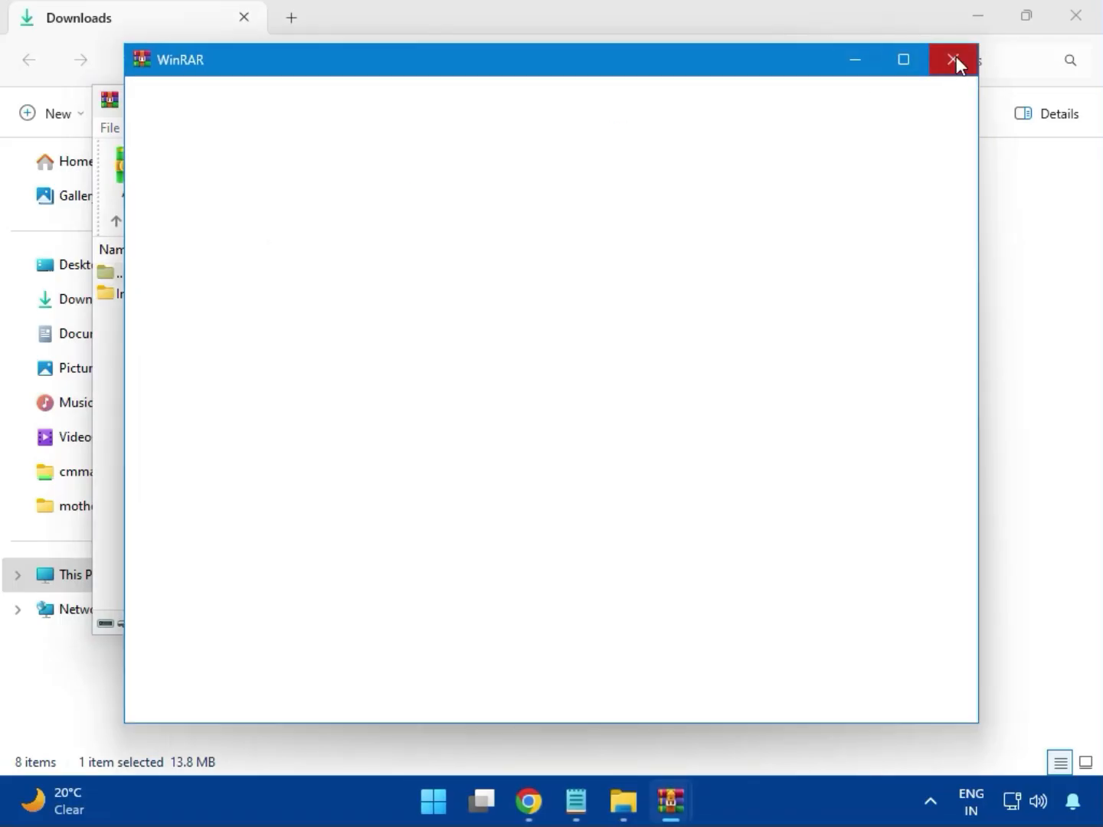
{"action": "left_click", "coordinate": [953, 60]}
{"action": "left_click", "coordinate": [127, 295]}
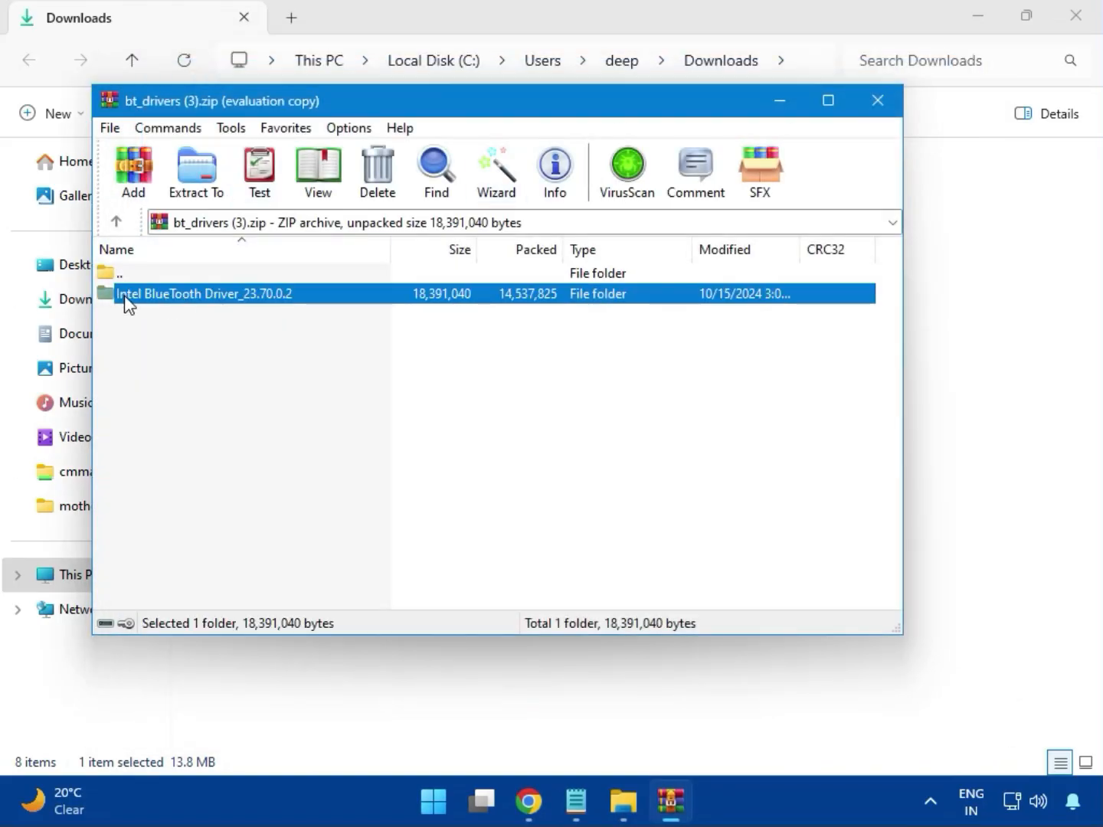
{"action": "double_click", "coordinate": [204, 298]}
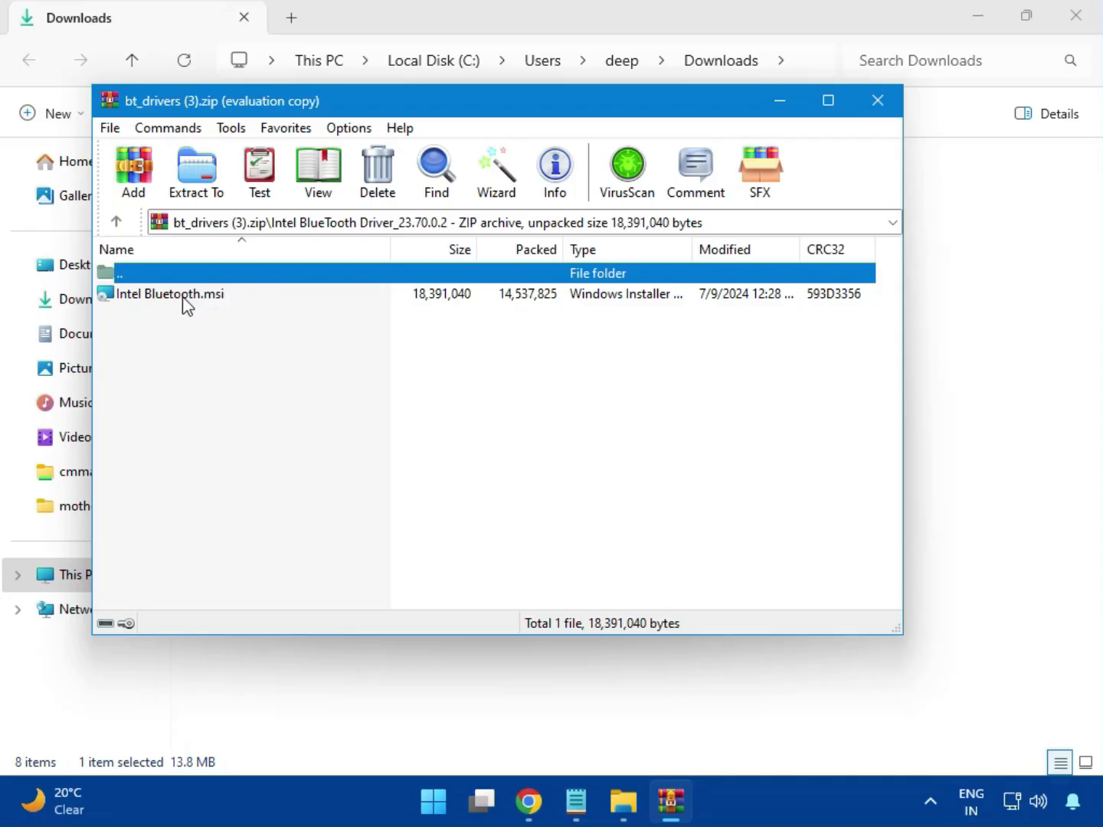
- Install Intel Wireless Bluetooth from Intel Bluetooth.msi with the licence accepted and the Typical setup, allowing changes, and close the wizard and the archive
{"action": "double_click", "coordinate": [183, 297]}
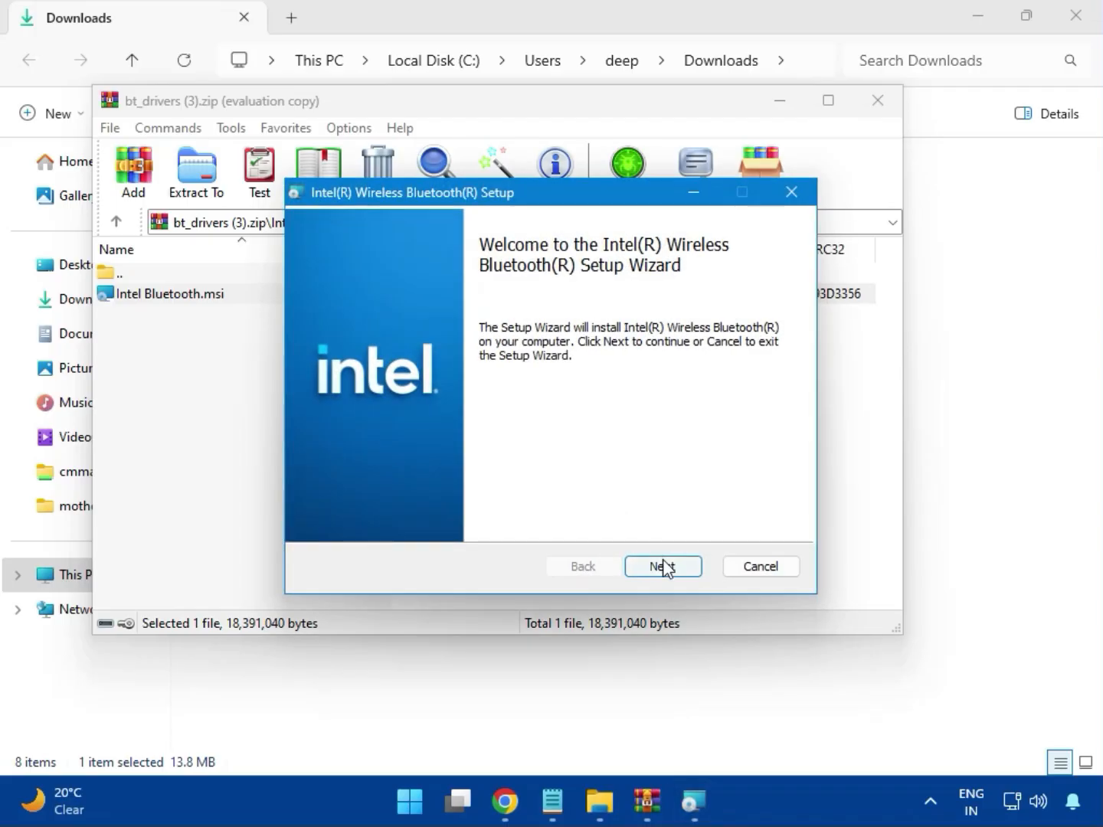
{"action": "left_click", "coordinate": [663, 565]}
{"action": "left_click", "coordinate": [382, 521]}
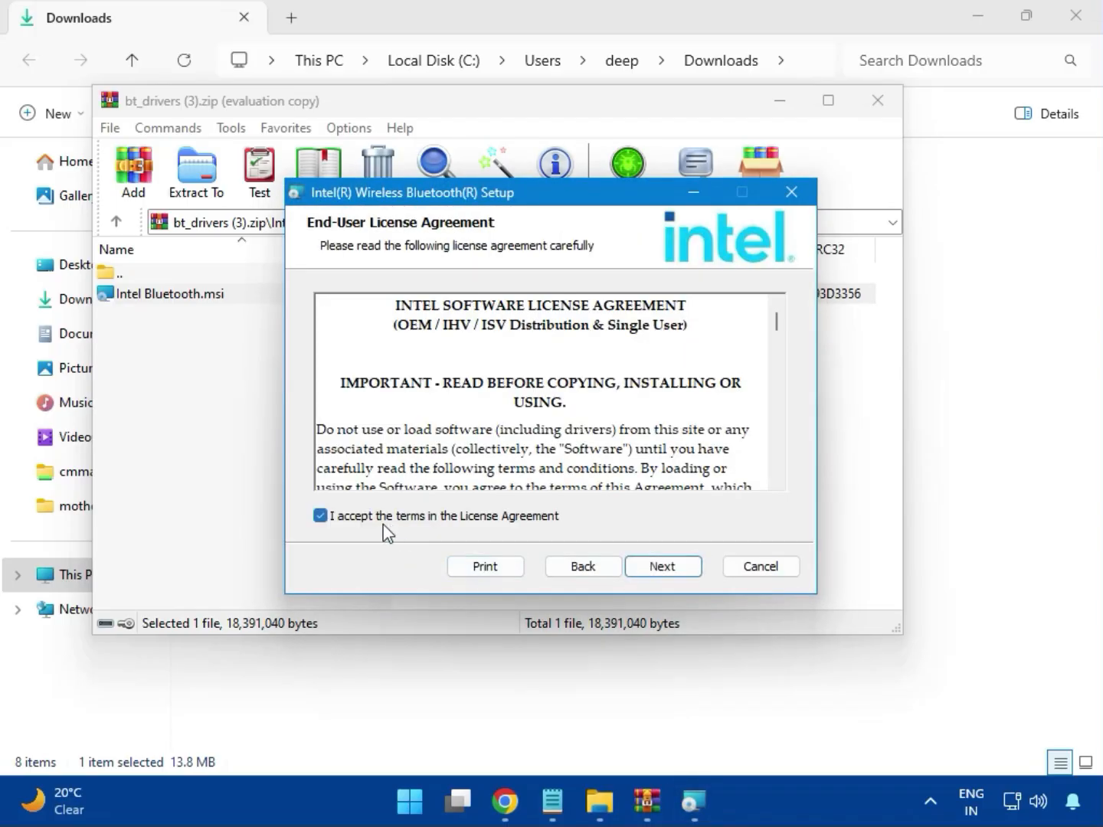
{"action": "left_click", "coordinate": [657, 566]}
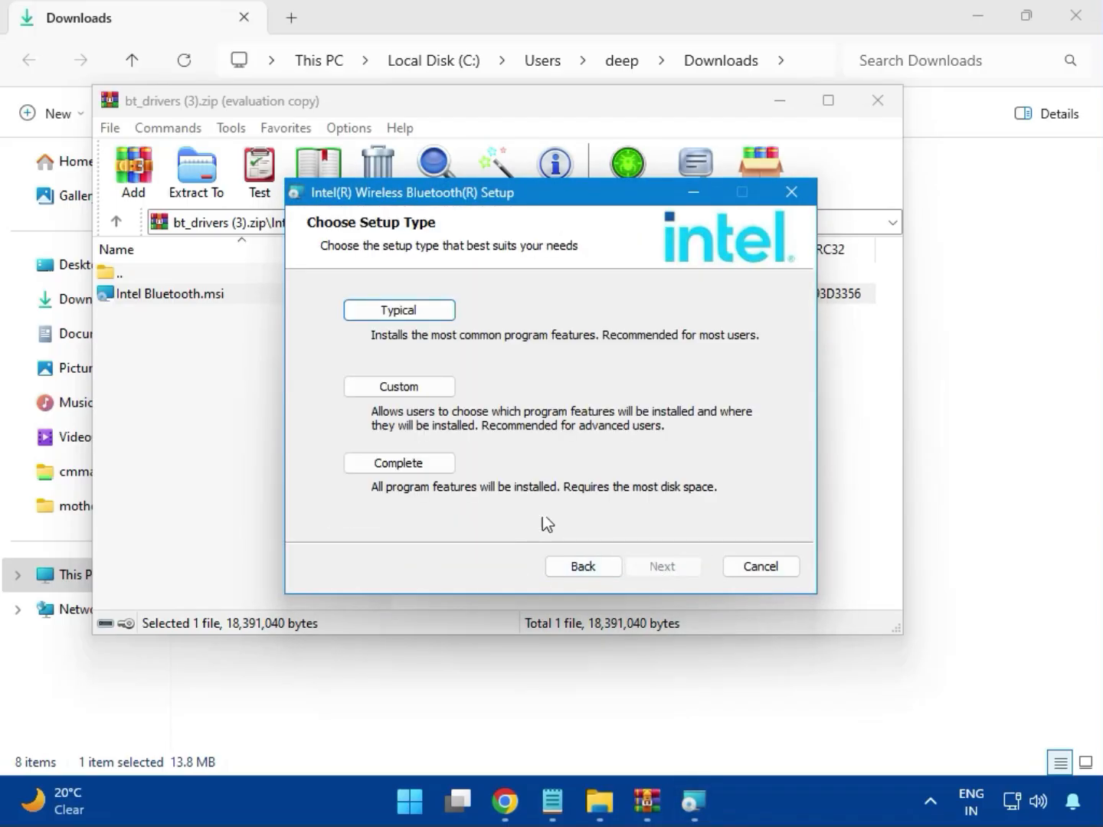
{"action": "left_click", "coordinate": [381, 317]}
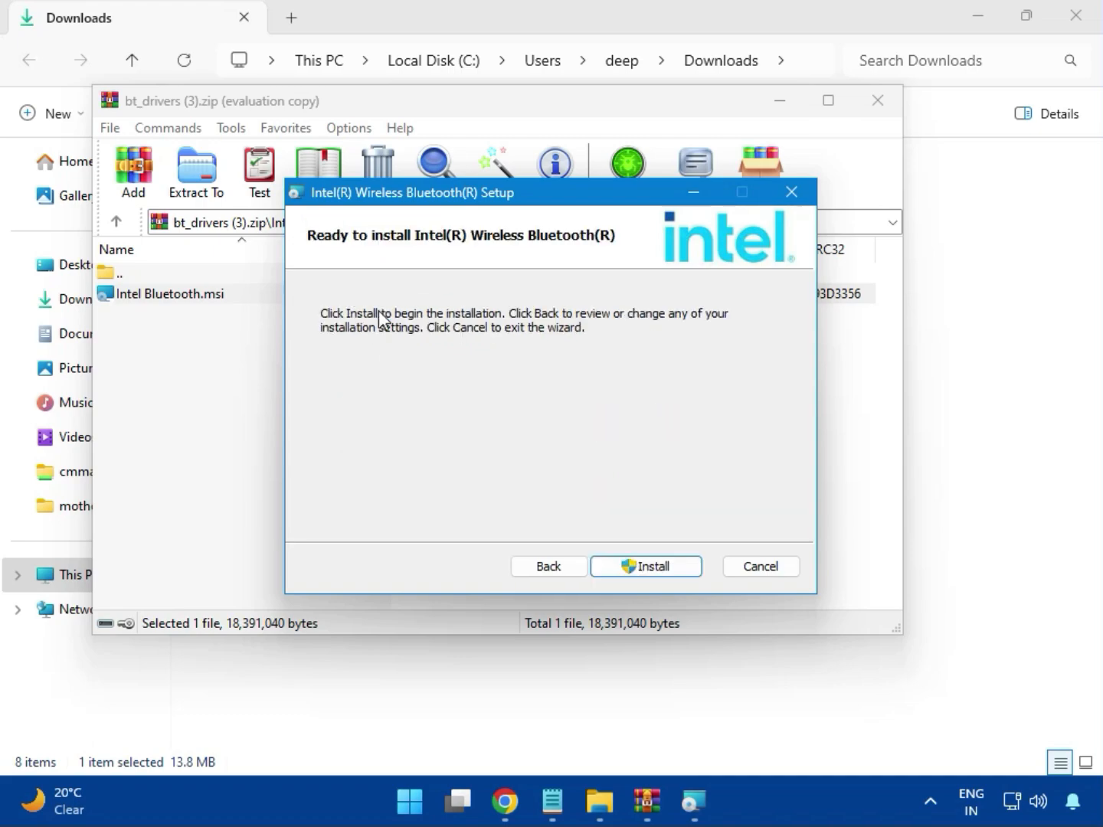
{"action": "left_click", "coordinate": [633, 566]}
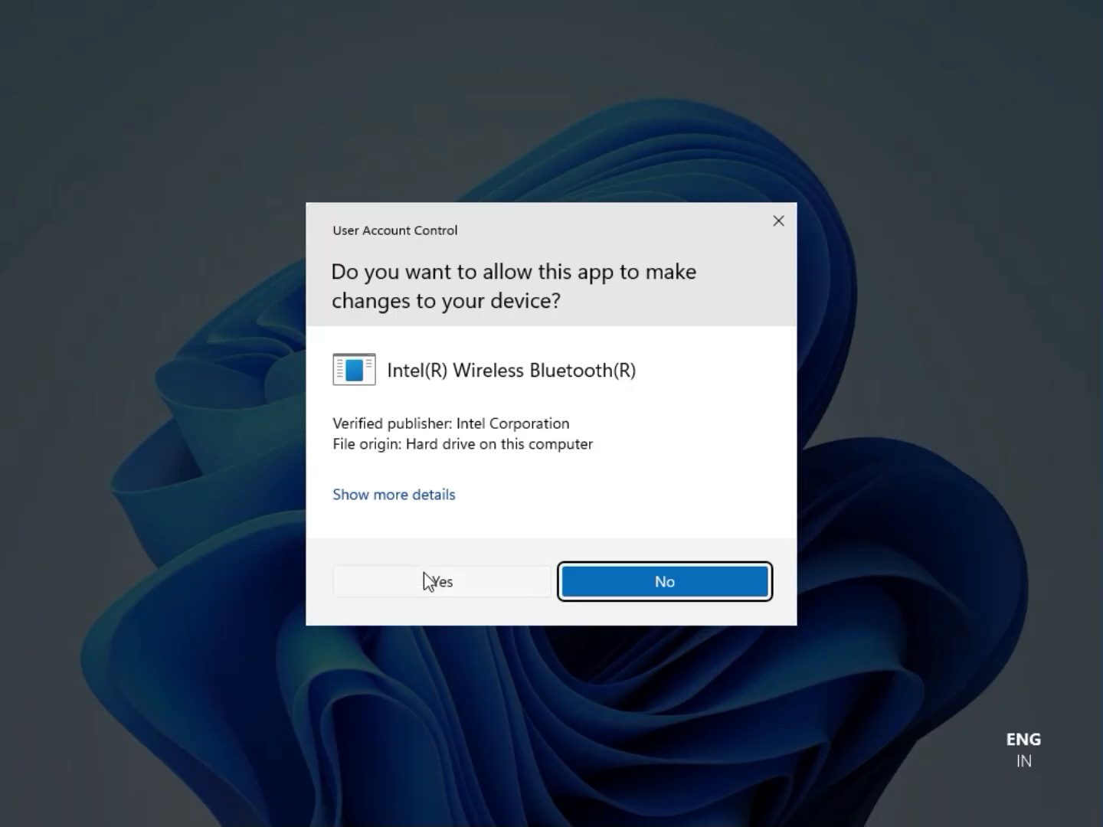
{"action": "left_click", "coordinate": [424, 573]}
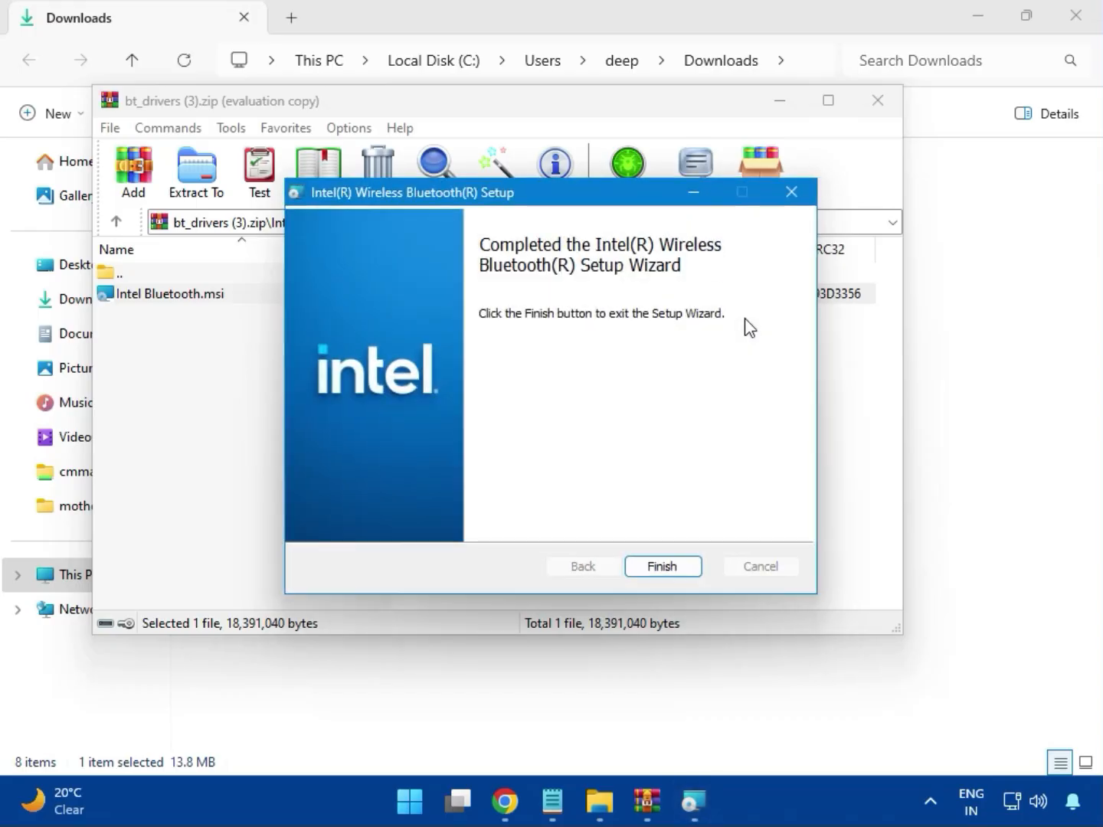
{"action": "left_click", "coordinate": [662, 566]}
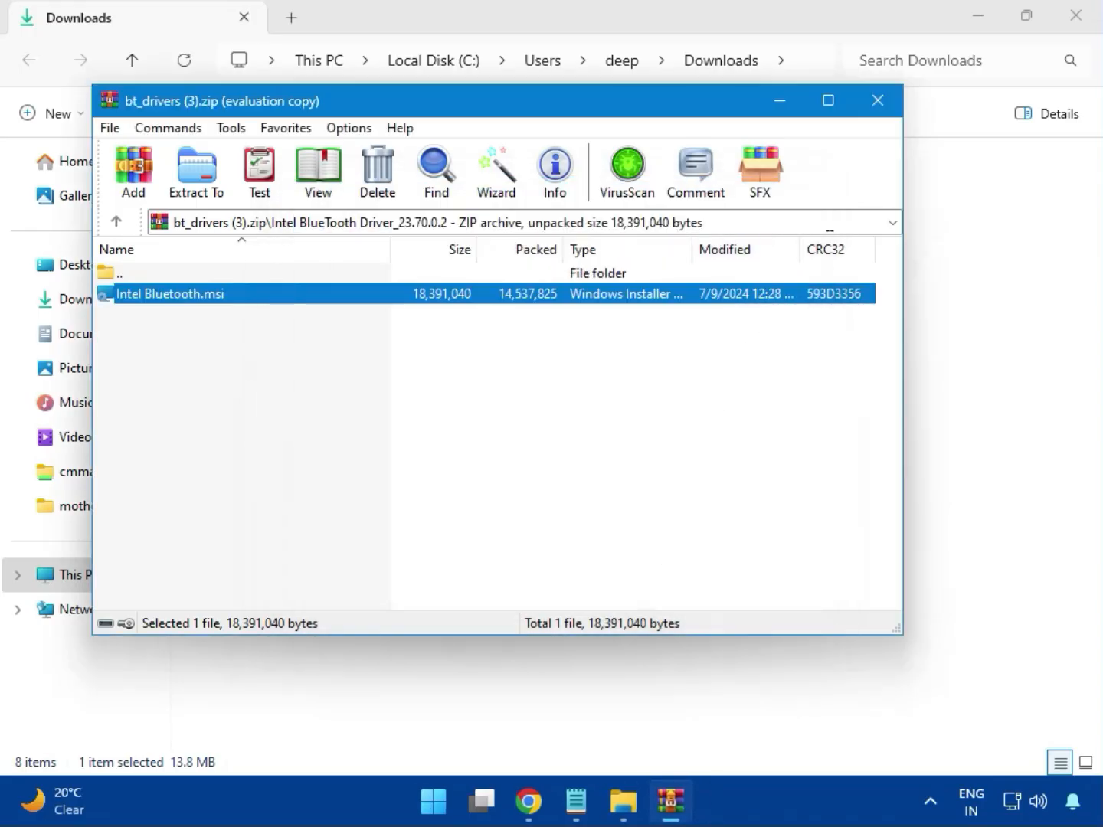
{"action": "left_click", "coordinate": [886, 112]}
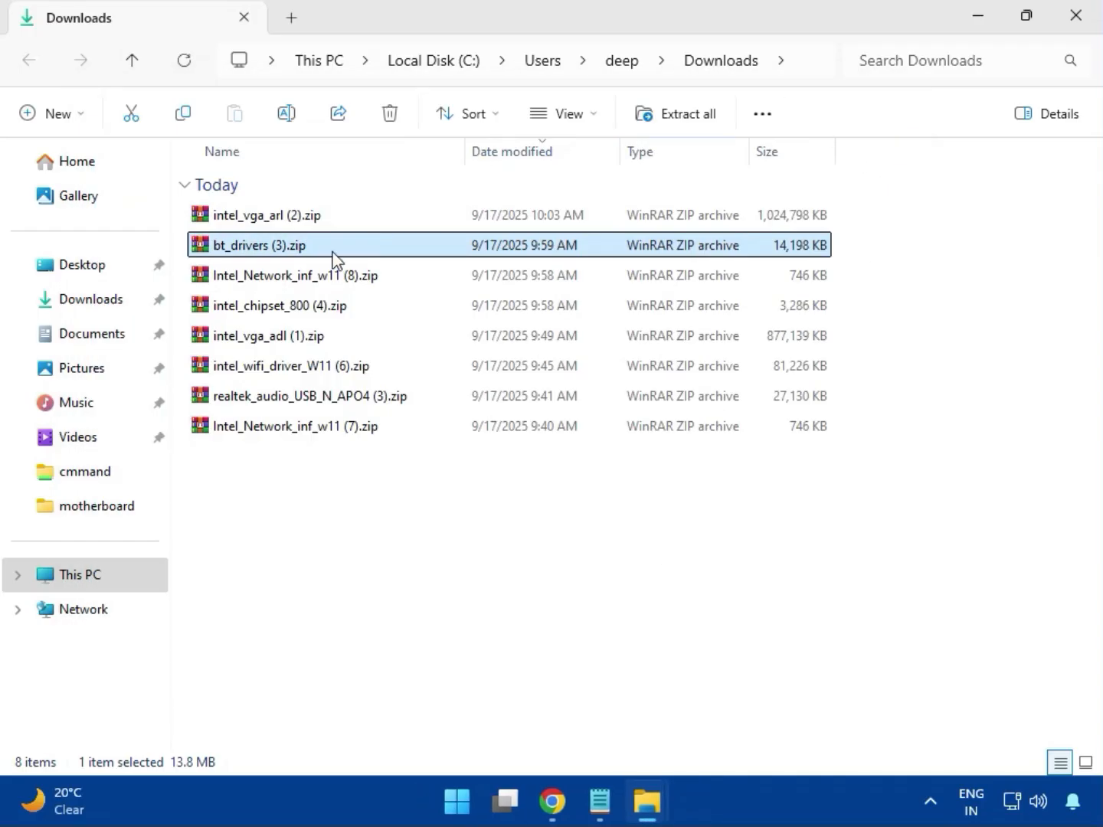
- Open the archive Intel_Network_inf_w11 (8).zip in WinRAR, dismiss the licence reminder and enter the W11 folder
{"action": "left_click", "coordinate": [288, 291]}
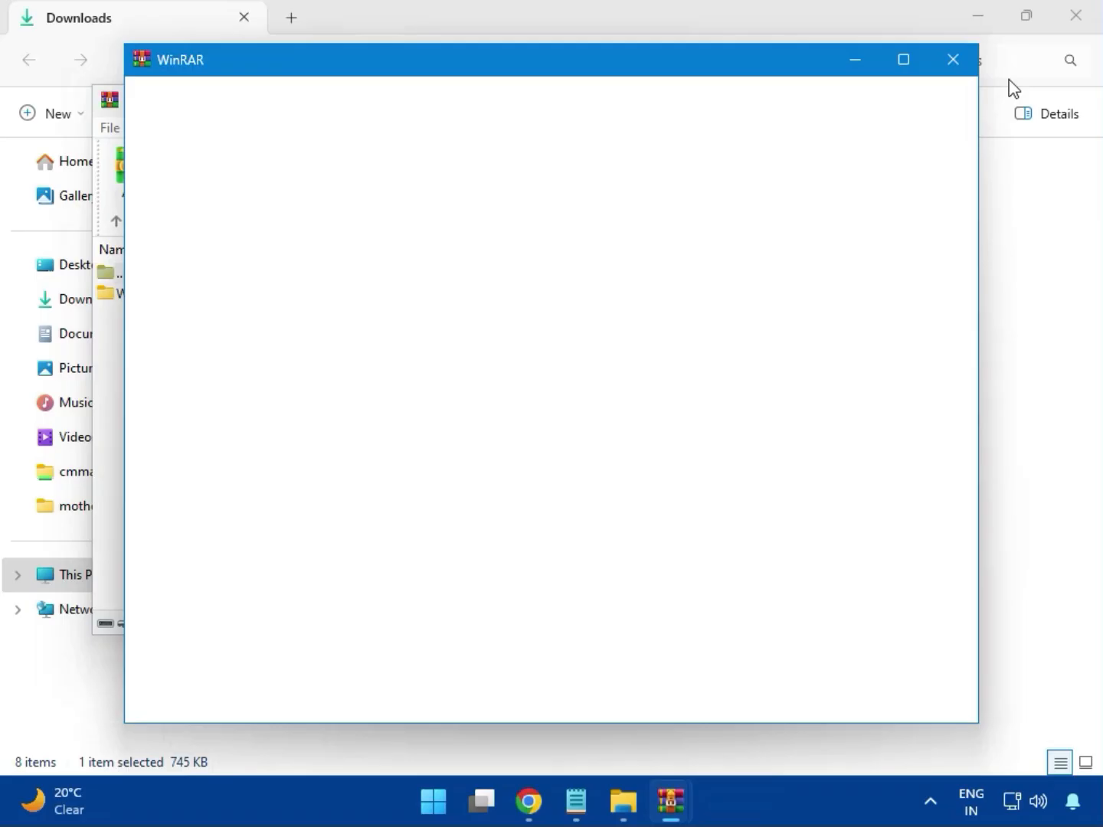
{"action": "left_click", "coordinate": [951, 61]}
{"action": "left_click", "coordinate": [133, 298]}
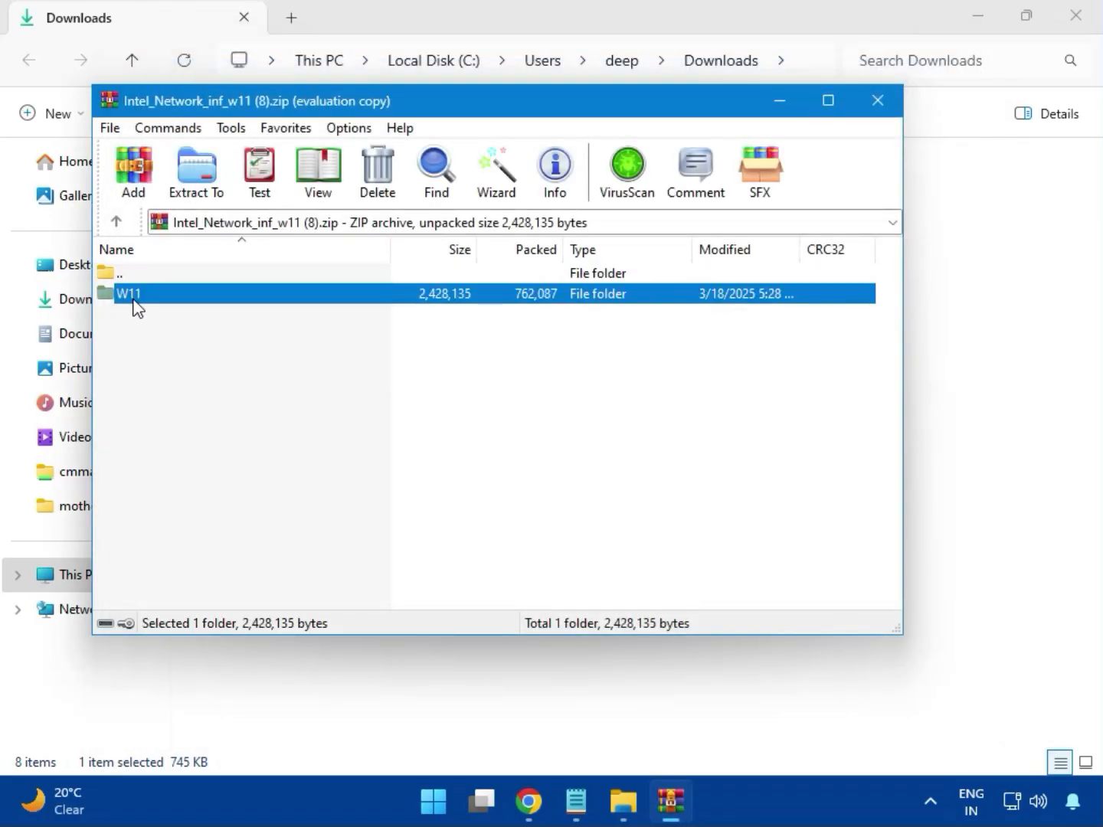
{"action": "double_click", "coordinate": [137, 300]}
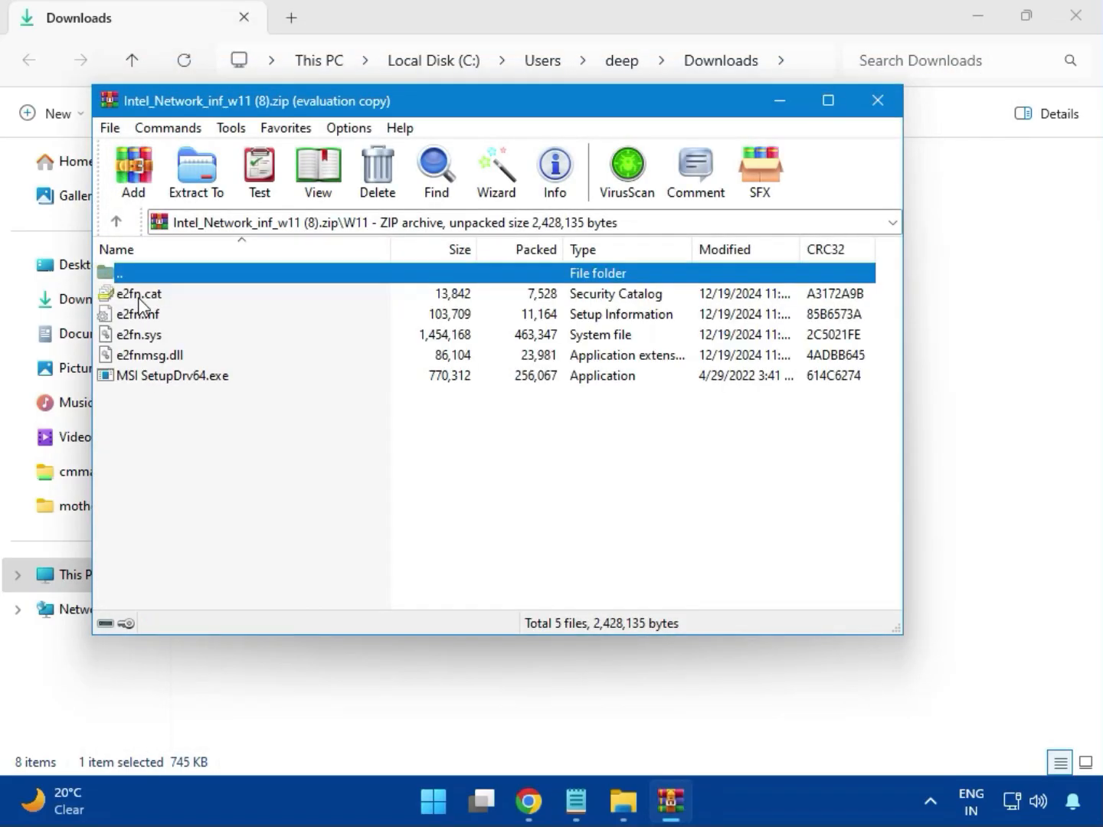
- Try to install the Intel network driver with MSI SetupDrv64.exe, allowing it to make changes, and close the installer and the archive
{"action": "double_click", "coordinate": [201, 382]}
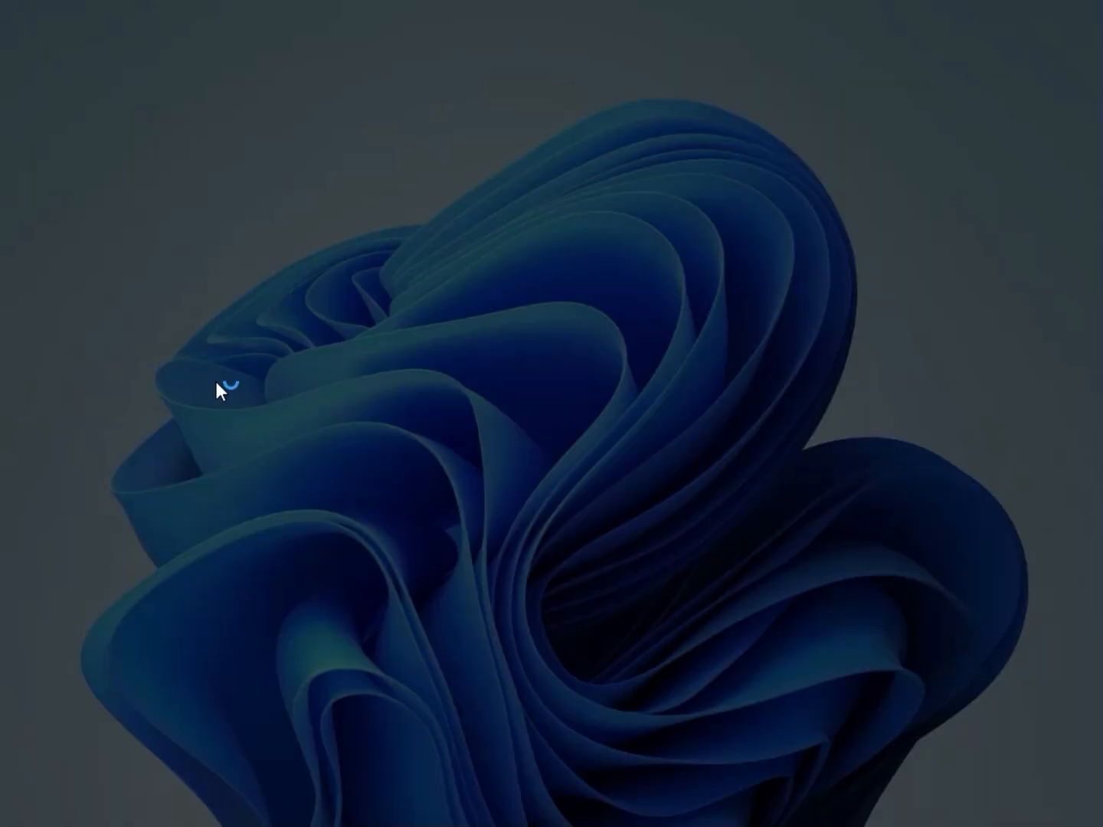
{"action": "left_click", "coordinate": [412, 577]}
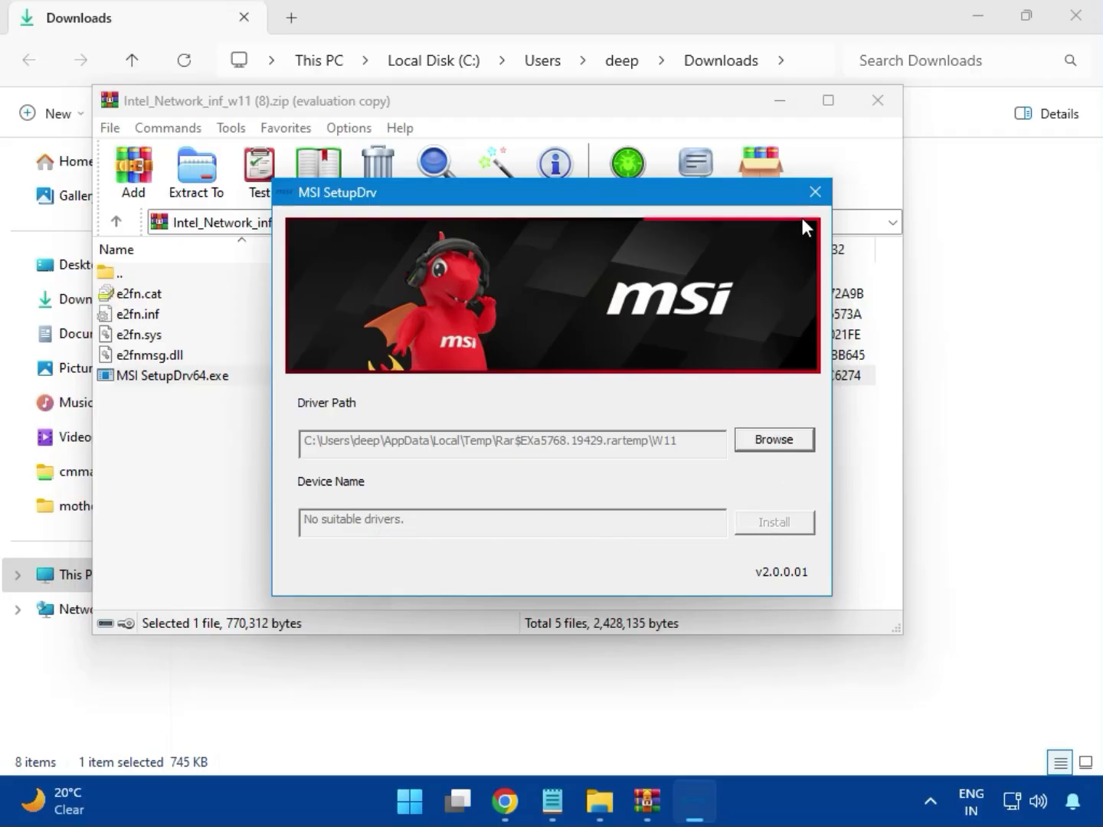
{"action": "left_click", "coordinate": [815, 191]}
{"action": "left_click", "coordinate": [876, 107]}
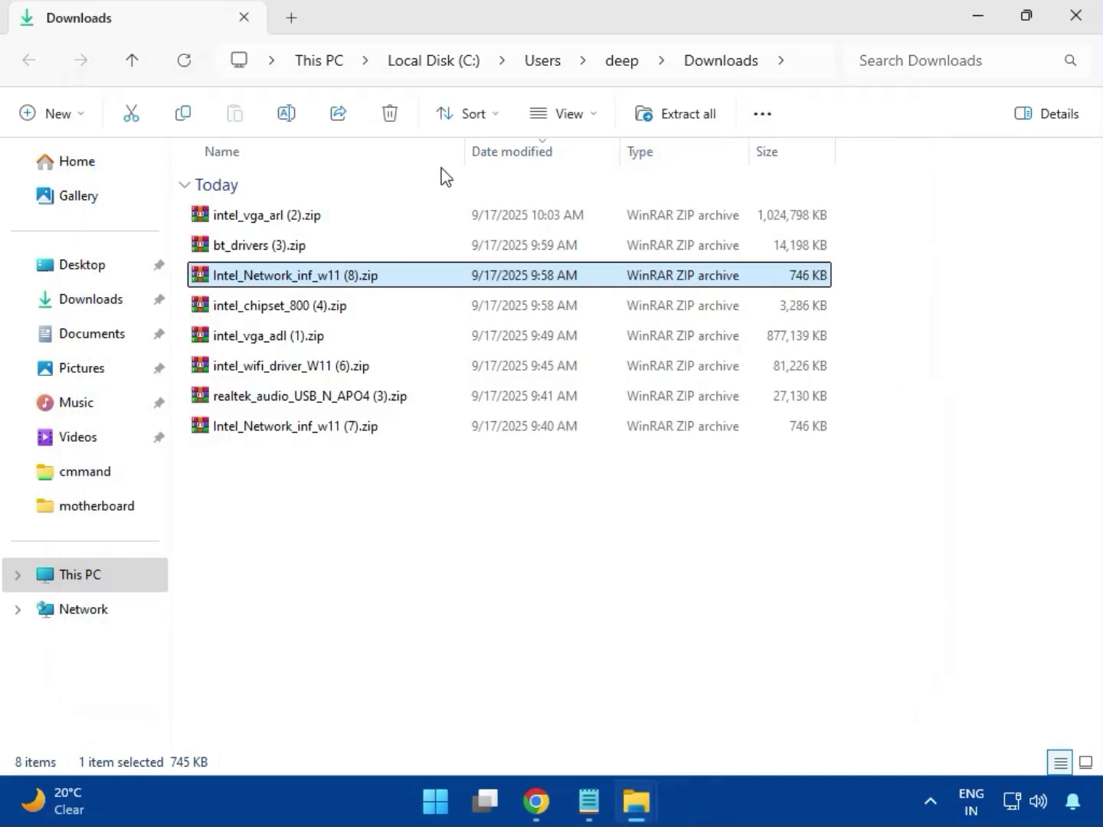
- Open the archive intel_chipset_800 (4).zip in WinRAR, dismiss the licence reminder and enter the Intel Chipset Driver_10.1.20062.8627 folder
{"action": "left_click", "coordinate": [254, 313]}
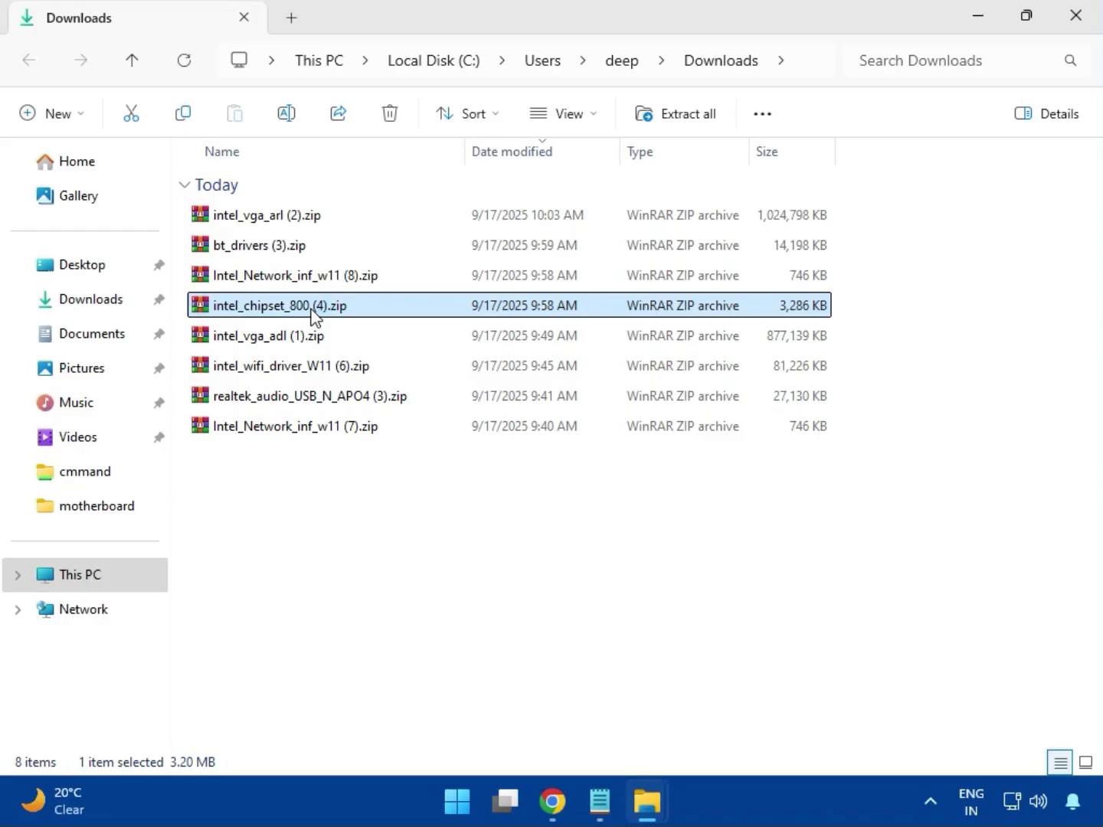
{"action": "double_click", "coordinate": [313, 310]}
{"action": "left_click", "coordinate": [157, 303]}
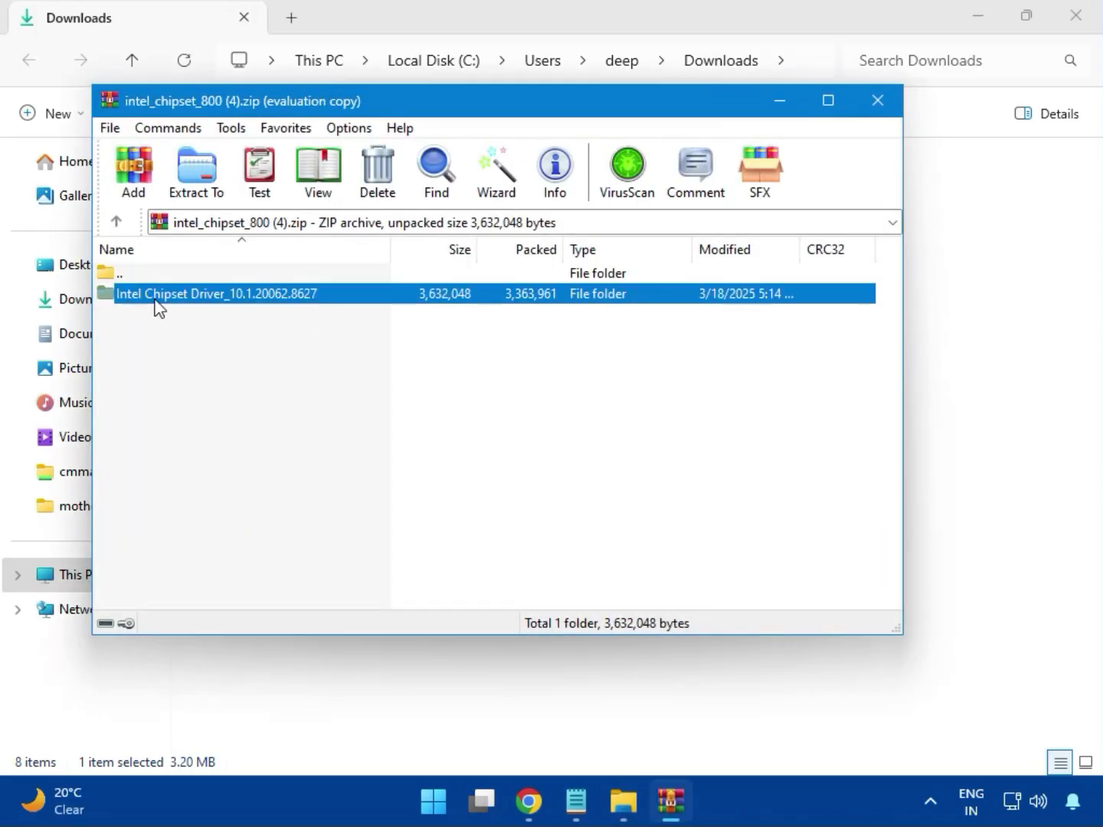
{"action": "left_click", "coordinate": [659, 280]}
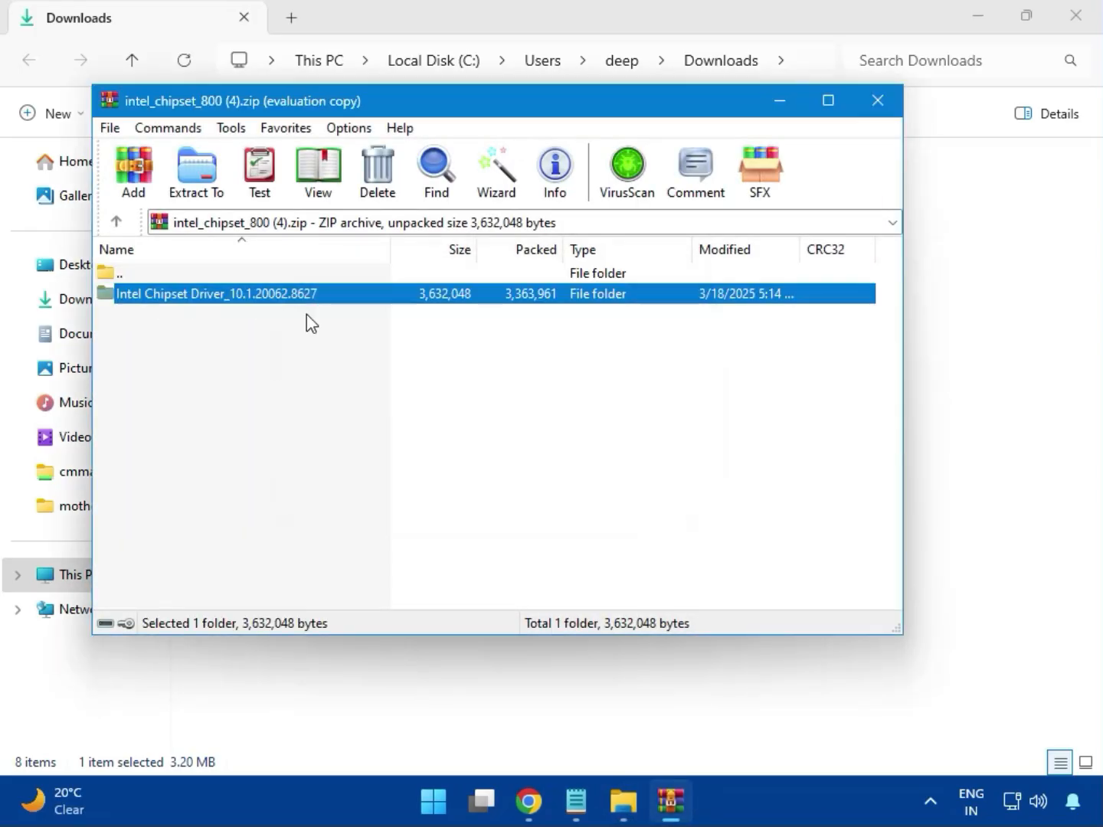
{"action": "double_click", "coordinate": [269, 302]}
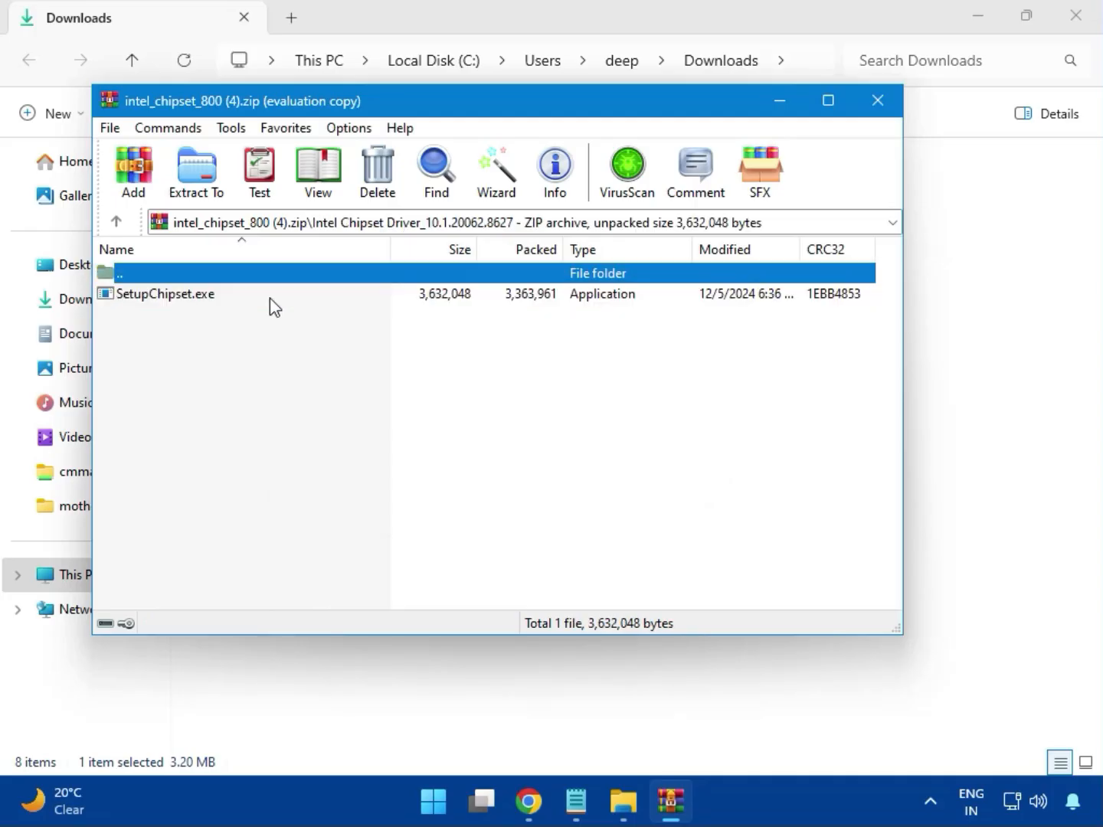
- Try to install the Intel Chipset Device Software with SetupChipset.exe, accepting the licence and allowing changes, and close the installer and the archive
{"action": "double_click", "coordinate": [177, 304]}
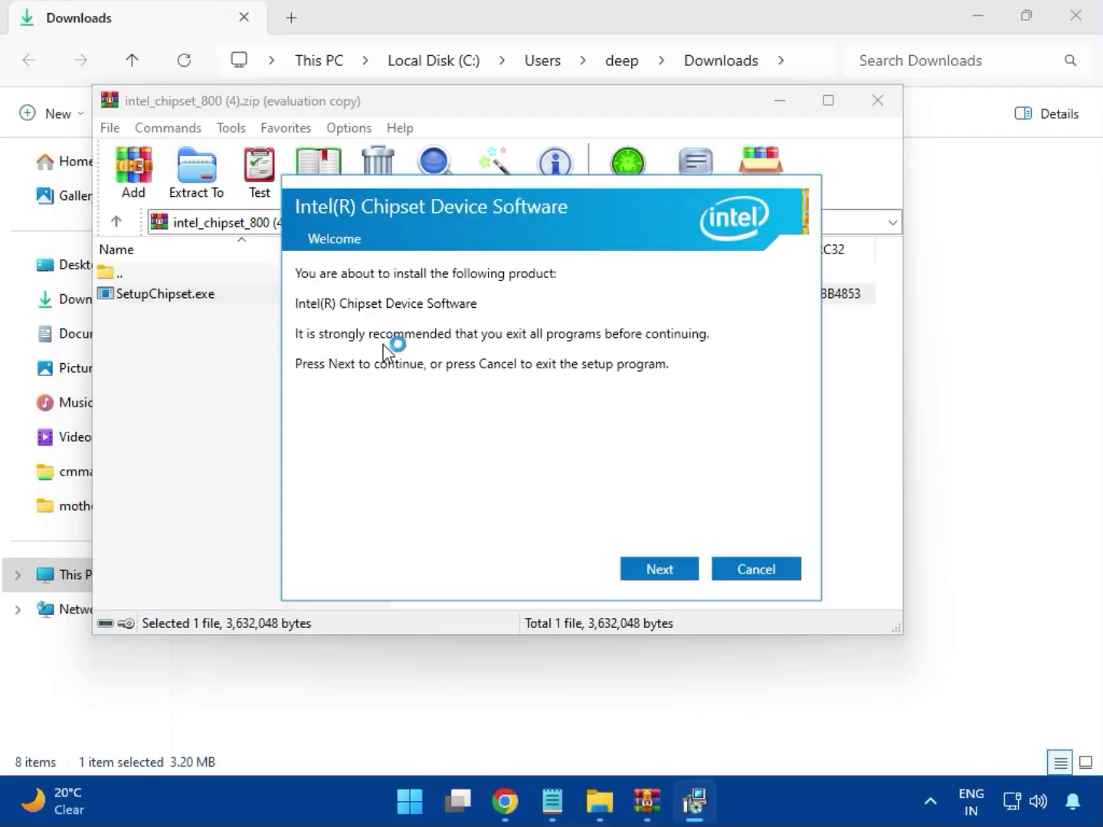
{"action": "left_click", "coordinate": [660, 570]}
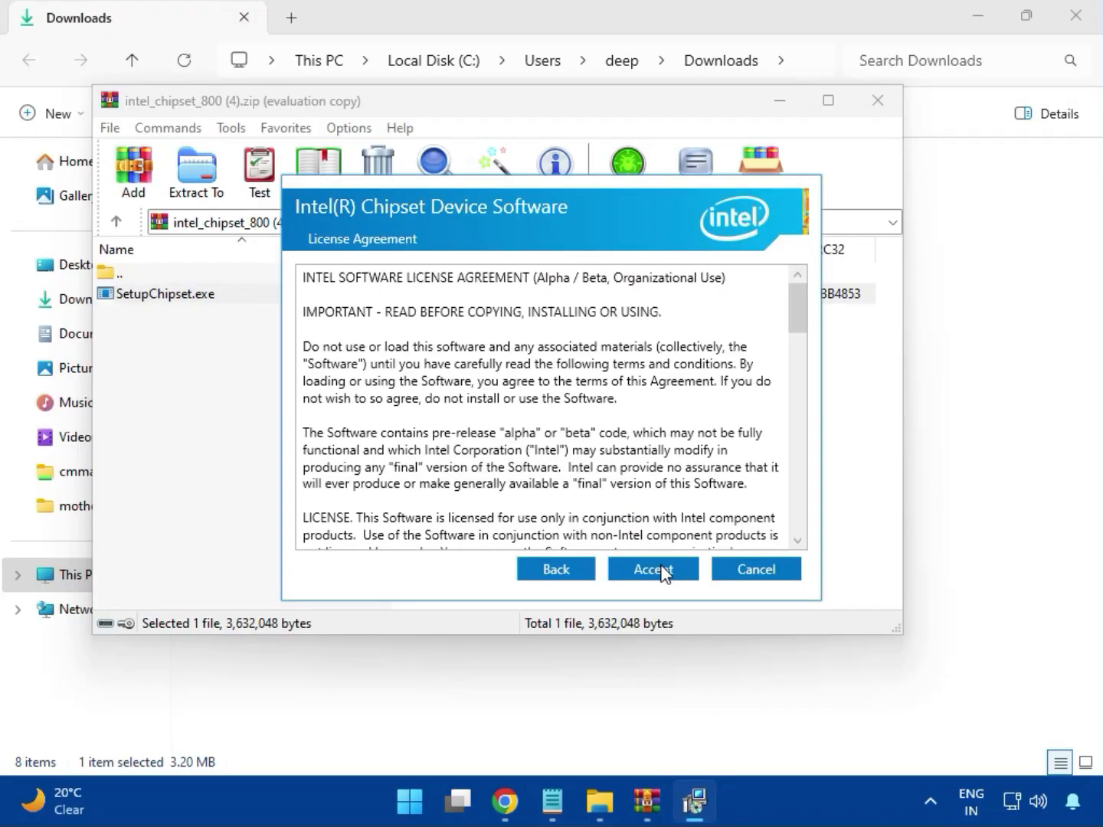
{"action": "left_click", "coordinate": [660, 569]}
{"action": "left_click", "coordinate": [658, 566]}
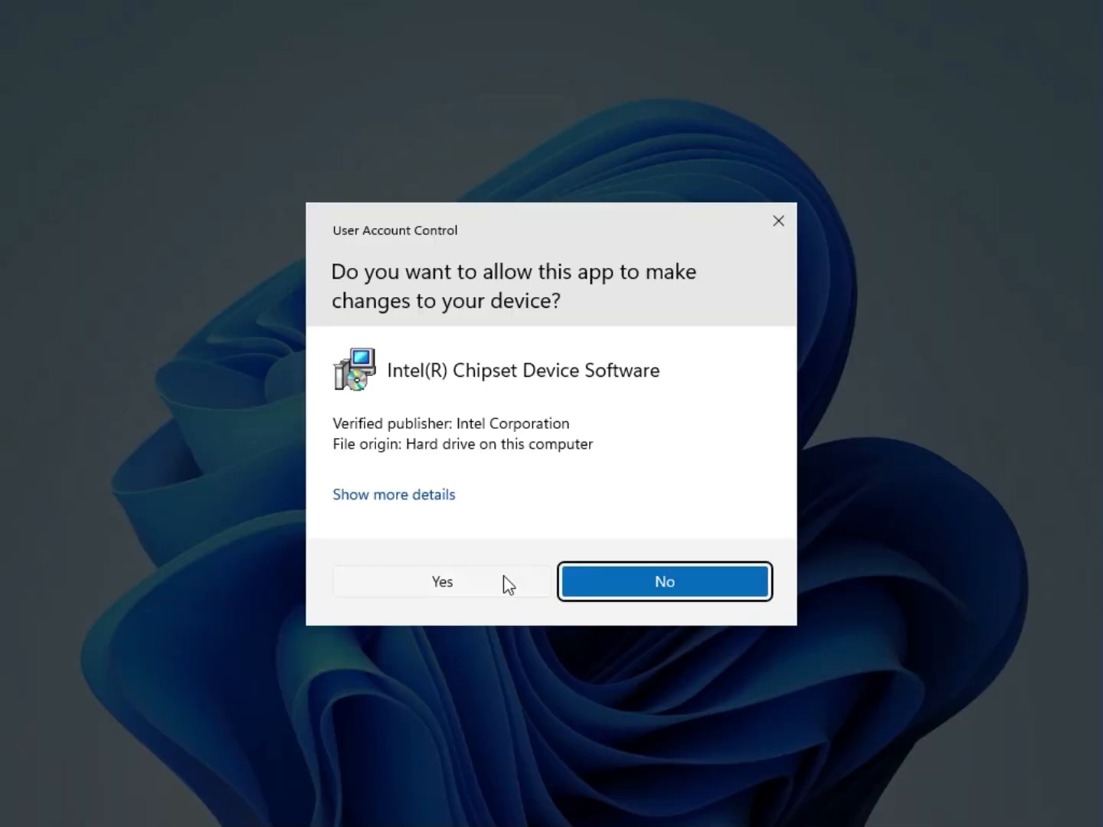
{"action": "left_click", "coordinate": [502, 578]}
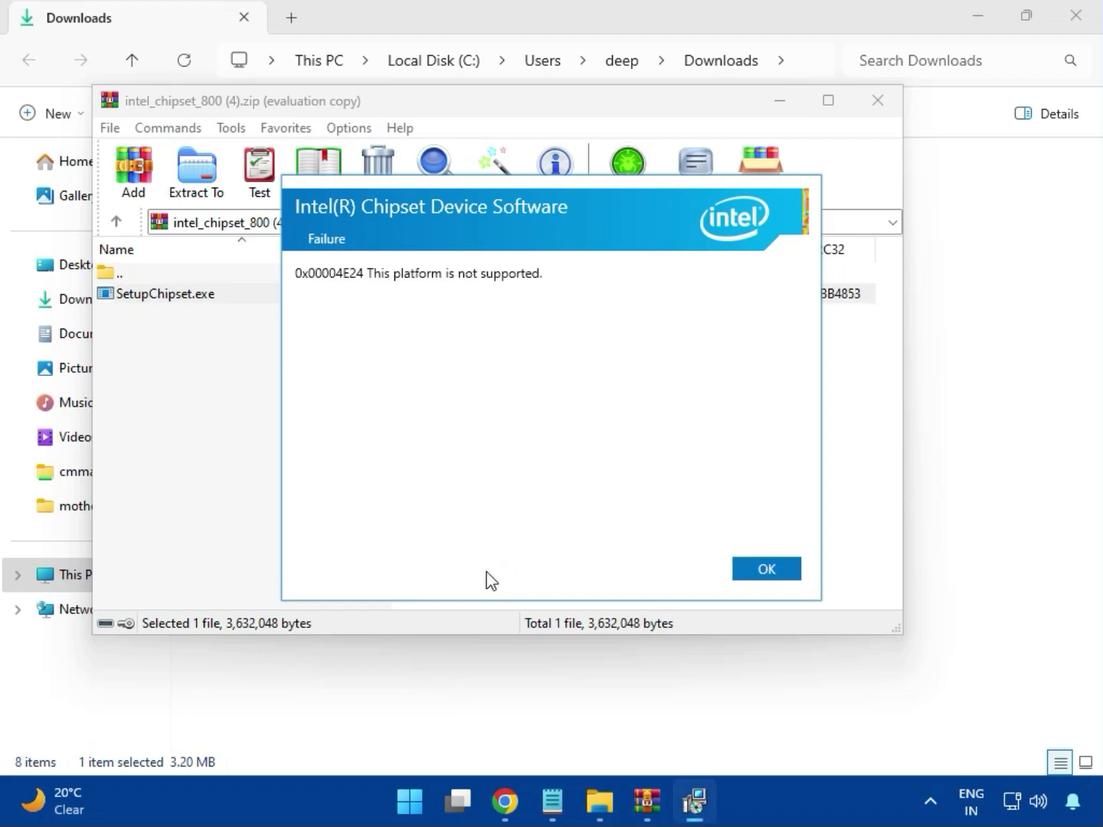
{"action": "left_click", "coordinate": [754, 575]}
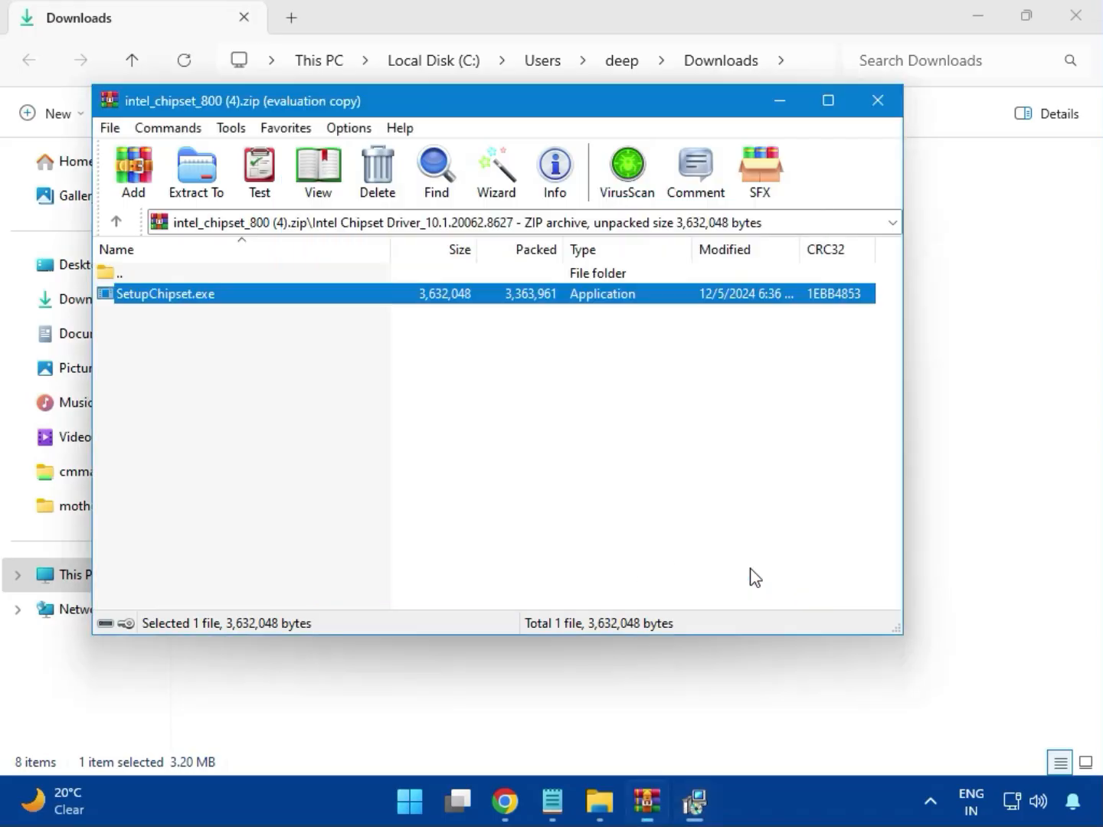
{"action": "left_click", "coordinate": [877, 104]}
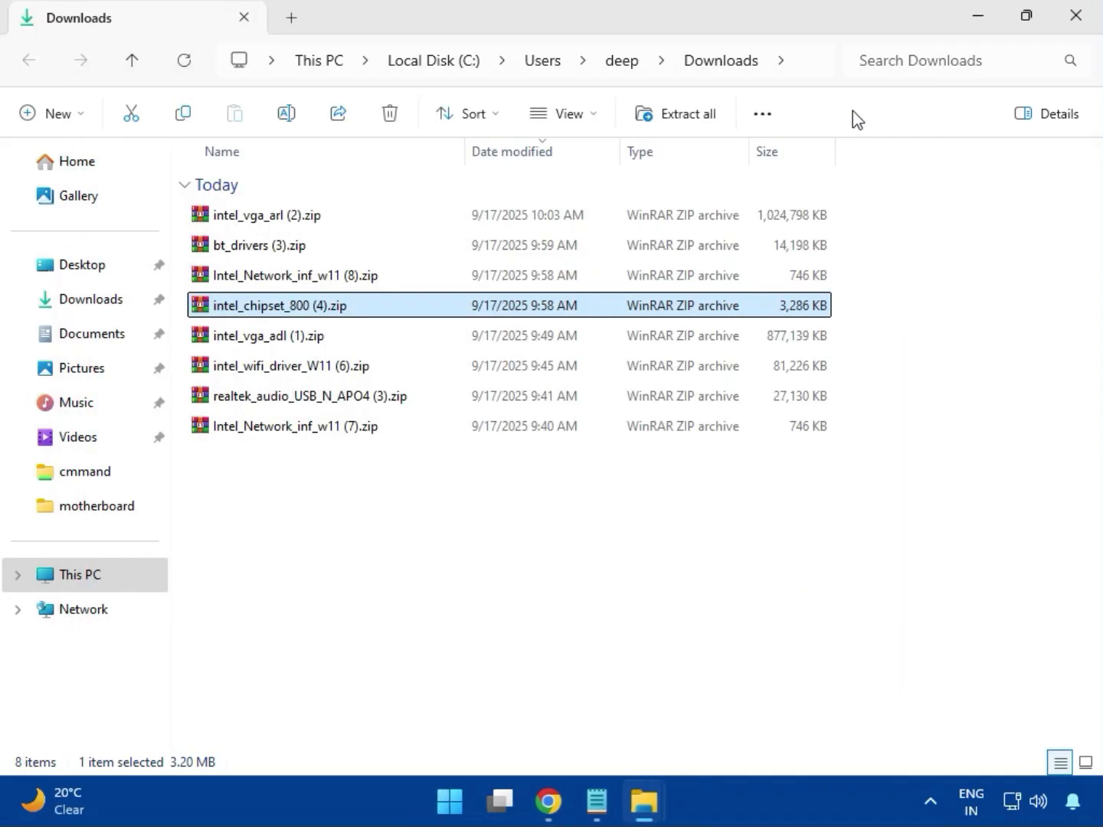
- View the contents of the archive intel_vga_adl (1).zip in WinRAR and close it
{"action": "left_click", "coordinate": [281, 336]}
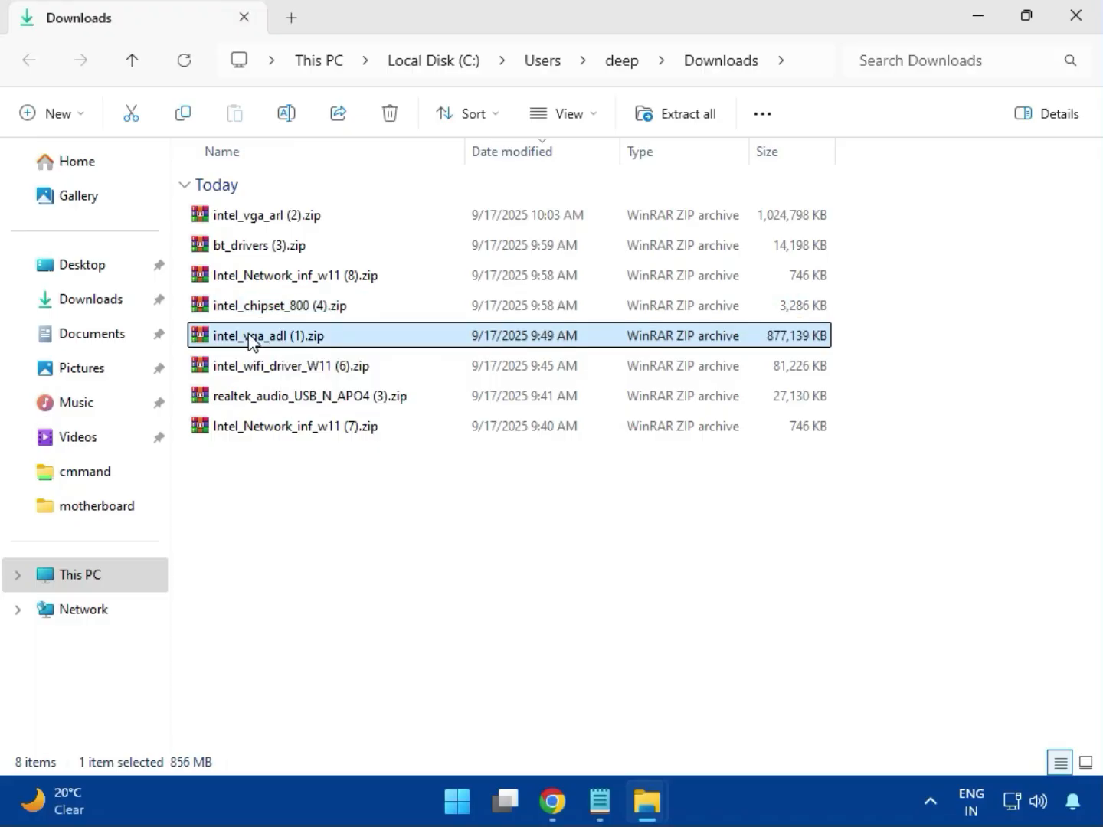
{"action": "double_click", "coordinate": [277, 331]}
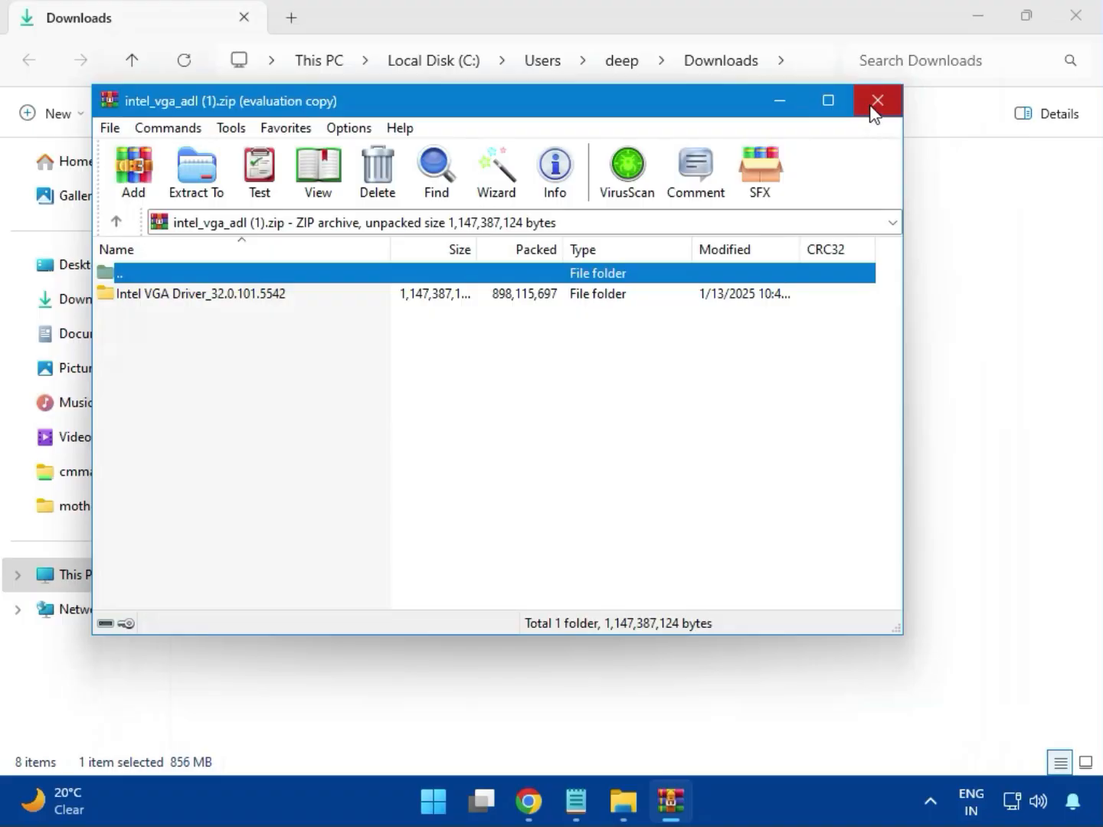
{"action": "left_click", "coordinate": [878, 102]}
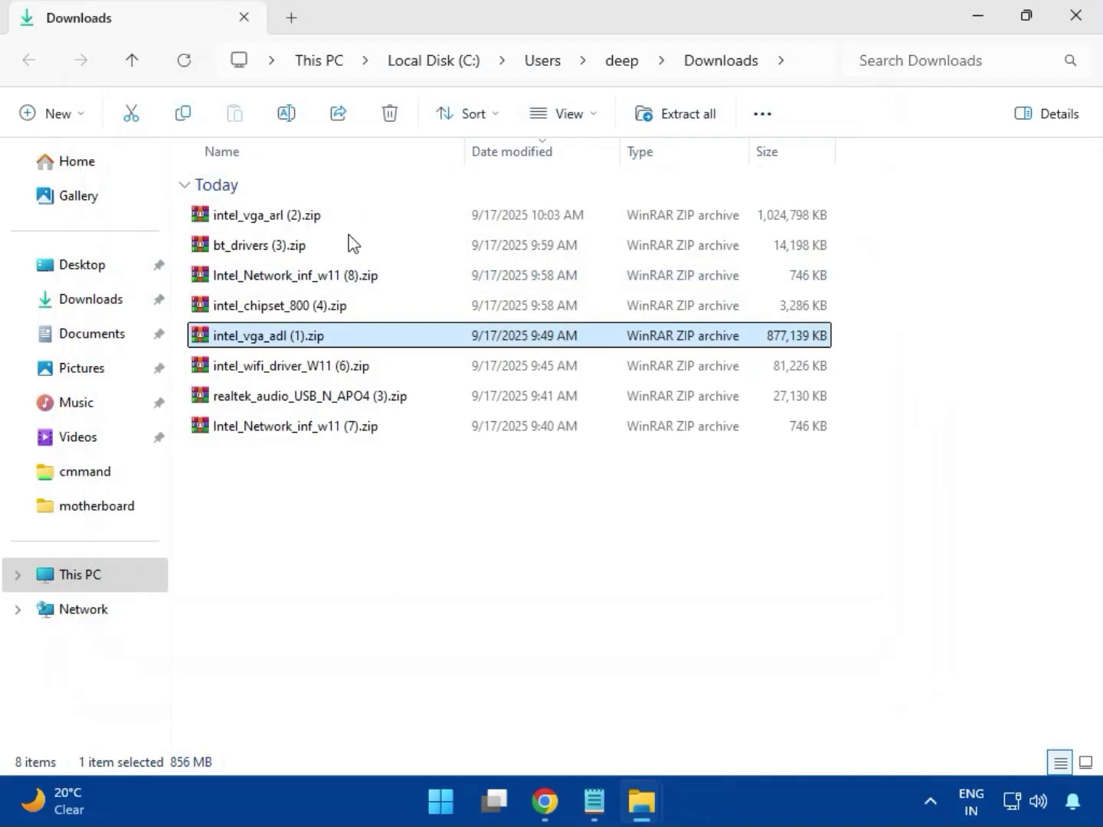
- Open the archive intel_wifi_driver_W11 (6).zip in WinRAR, dismiss the licence reminder and enter the folder Intel WIFI Driver_23.40.0.4\UWD\Win64
{"action": "left_click", "coordinate": [283, 369]}
{"action": "double_click", "coordinate": [279, 368]}
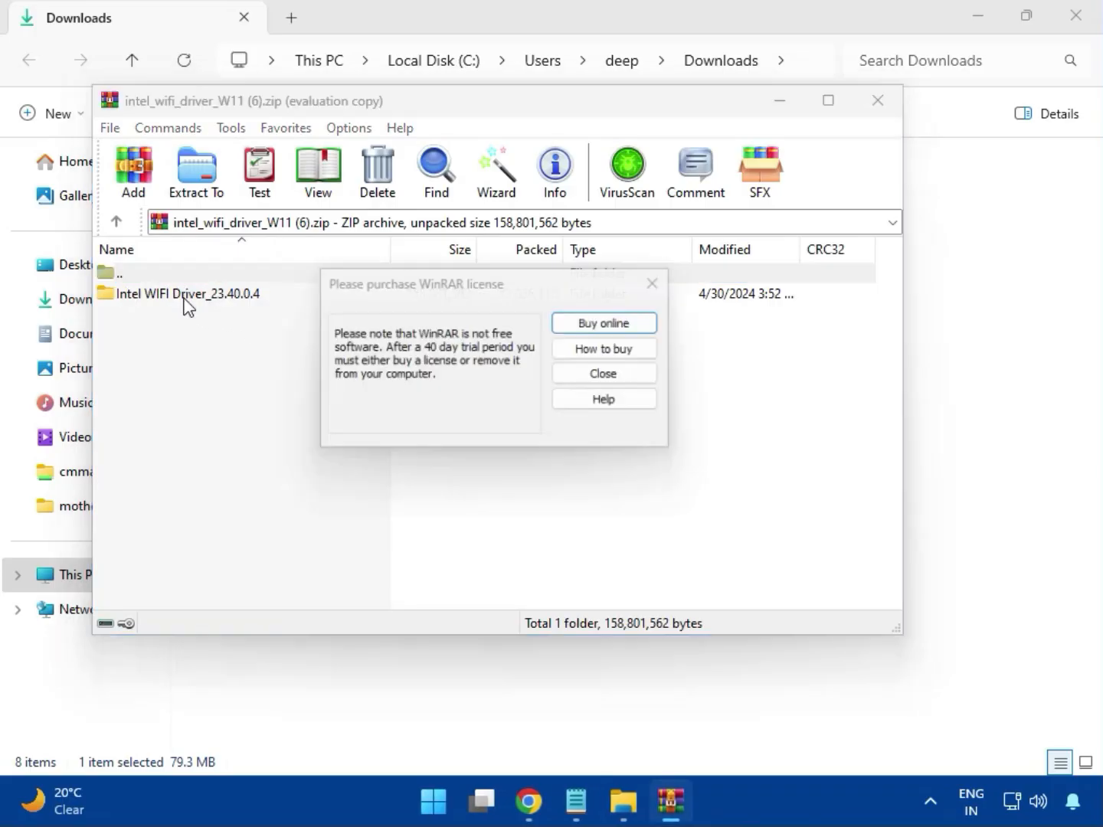
{"action": "left_click", "coordinate": [659, 282]}
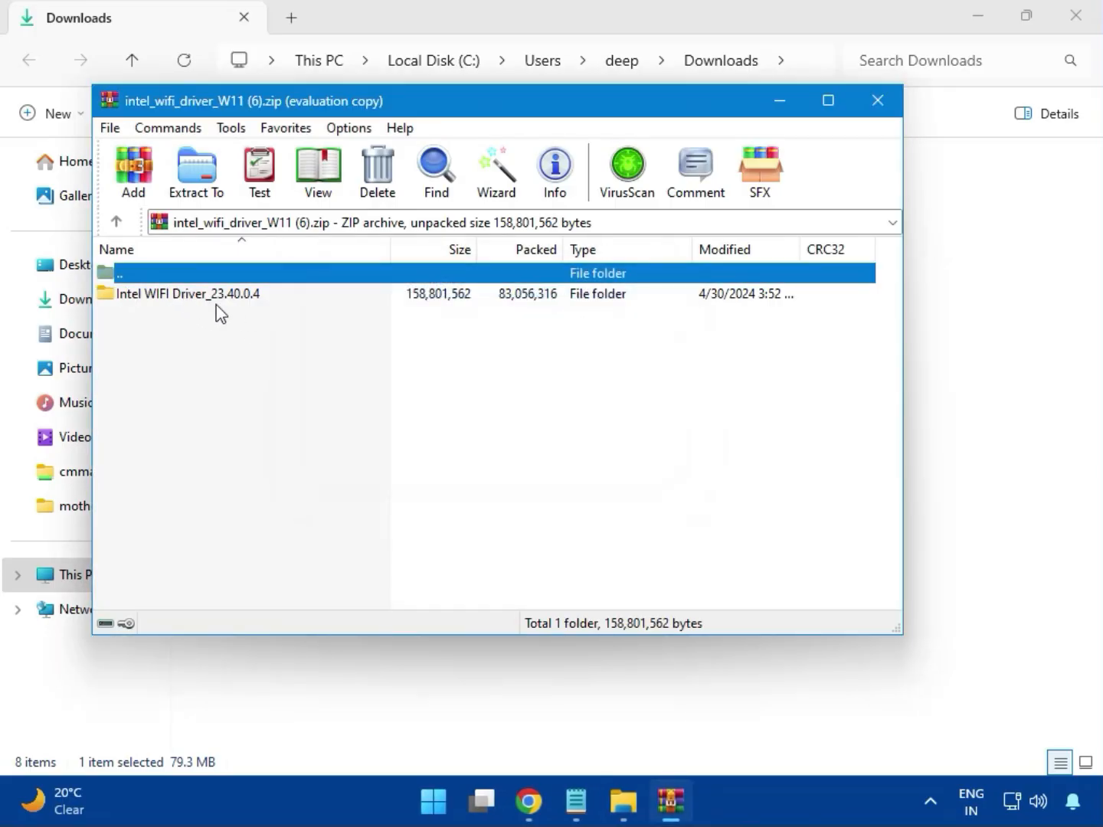
{"action": "double_click", "coordinate": [178, 294]}
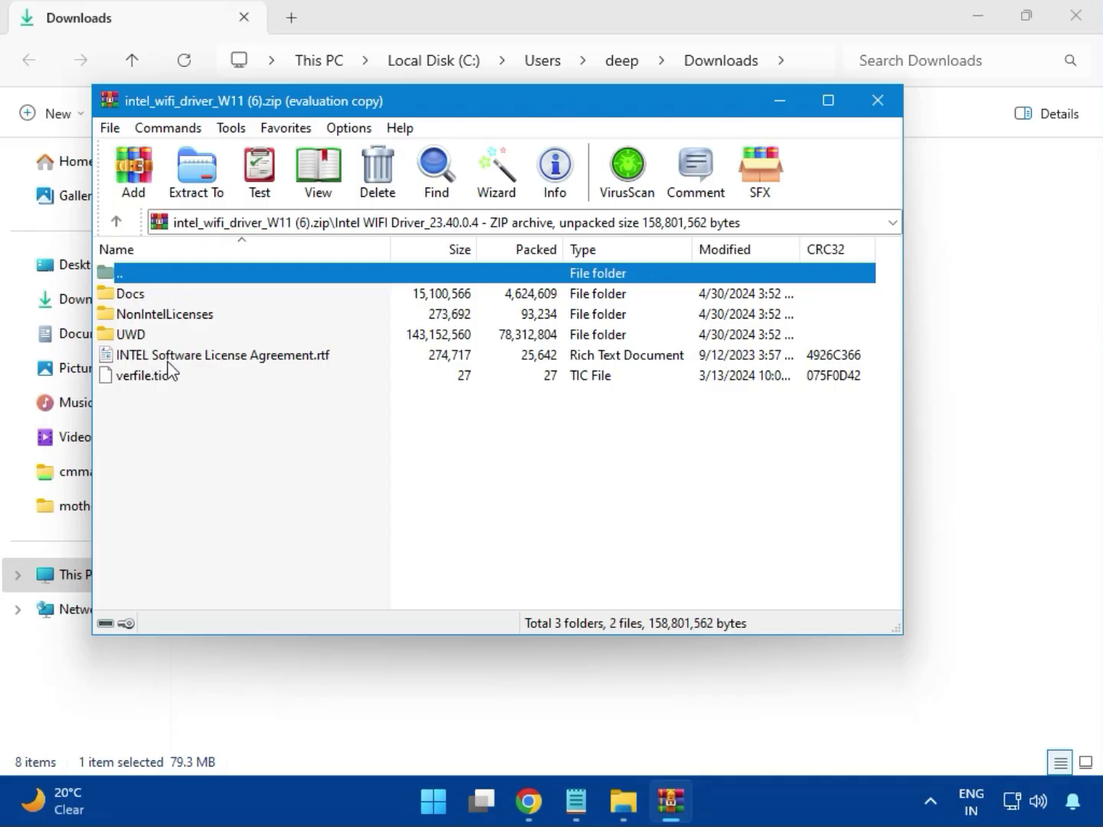
{"action": "left_click", "coordinate": [148, 337]}
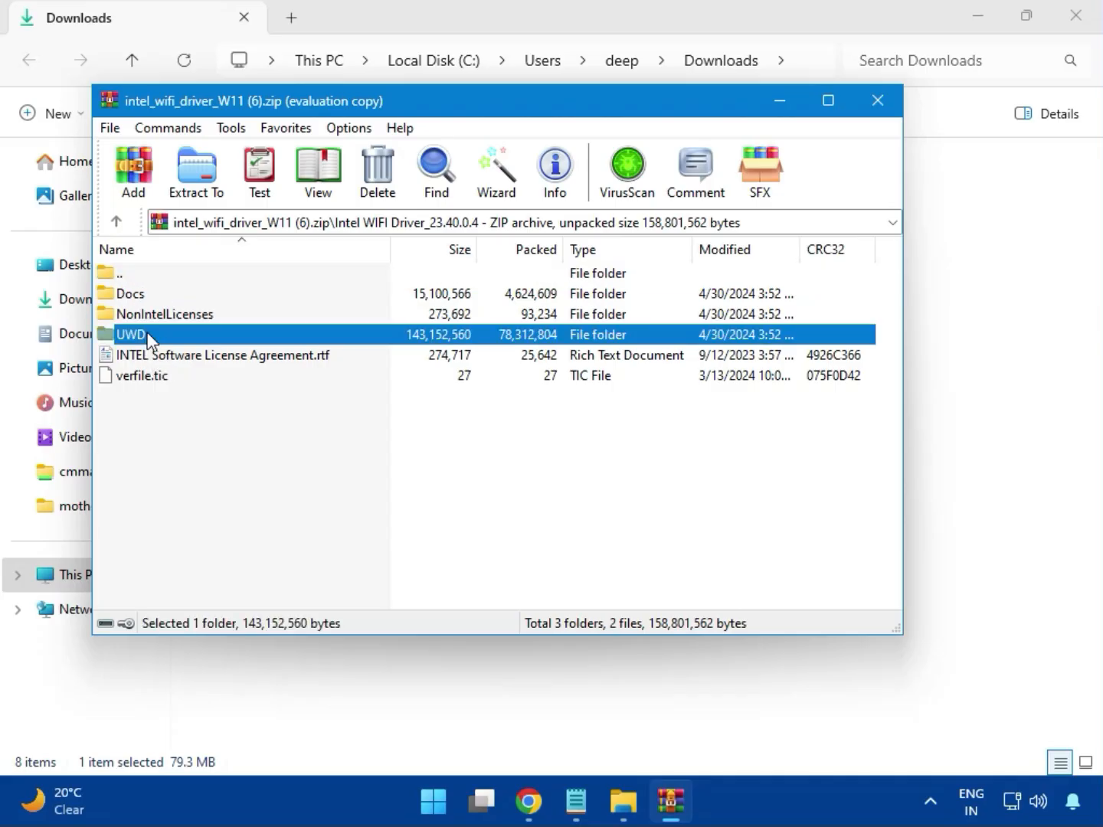
{"action": "double_click", "coordinate": [149, 337]}
{"action": "double_click", "coordinate": [149, 298]}
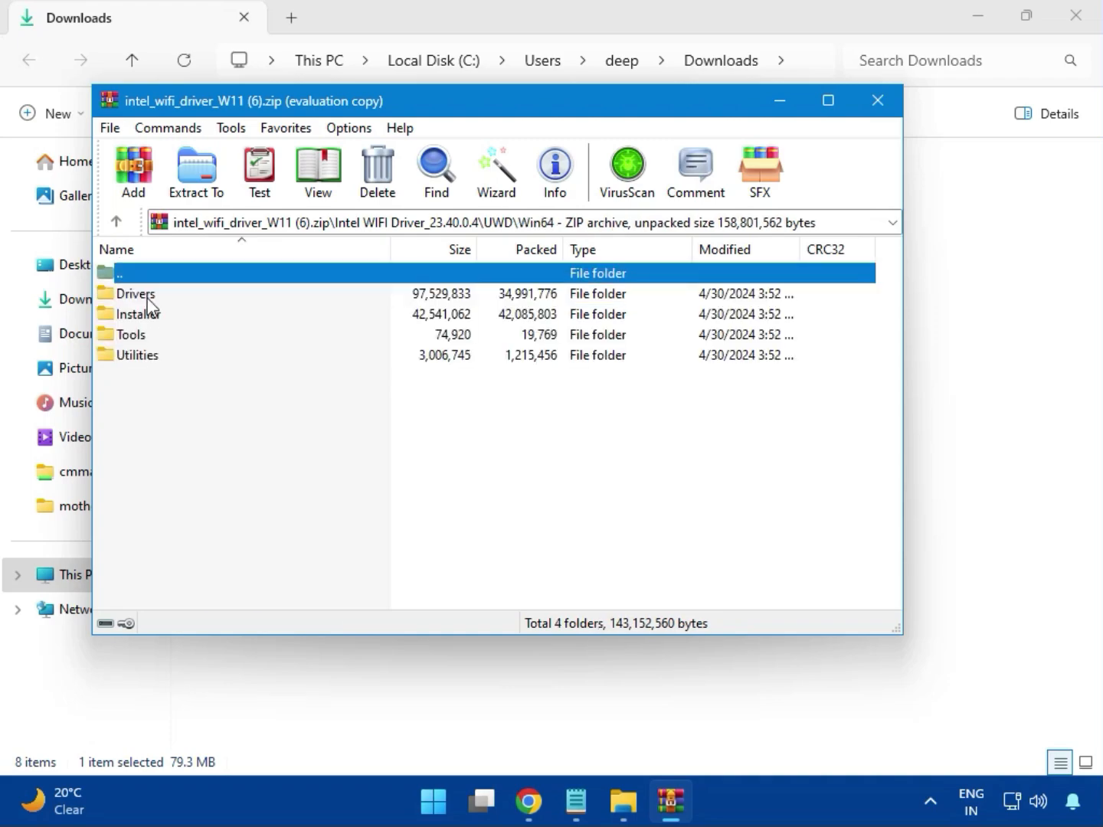
{"action": "double_click", "coordinate": [150, 295]}
{"action": "scroll", "coordinate": [201, 452], "scroll_direction": "down", "scroll_amount": 1}
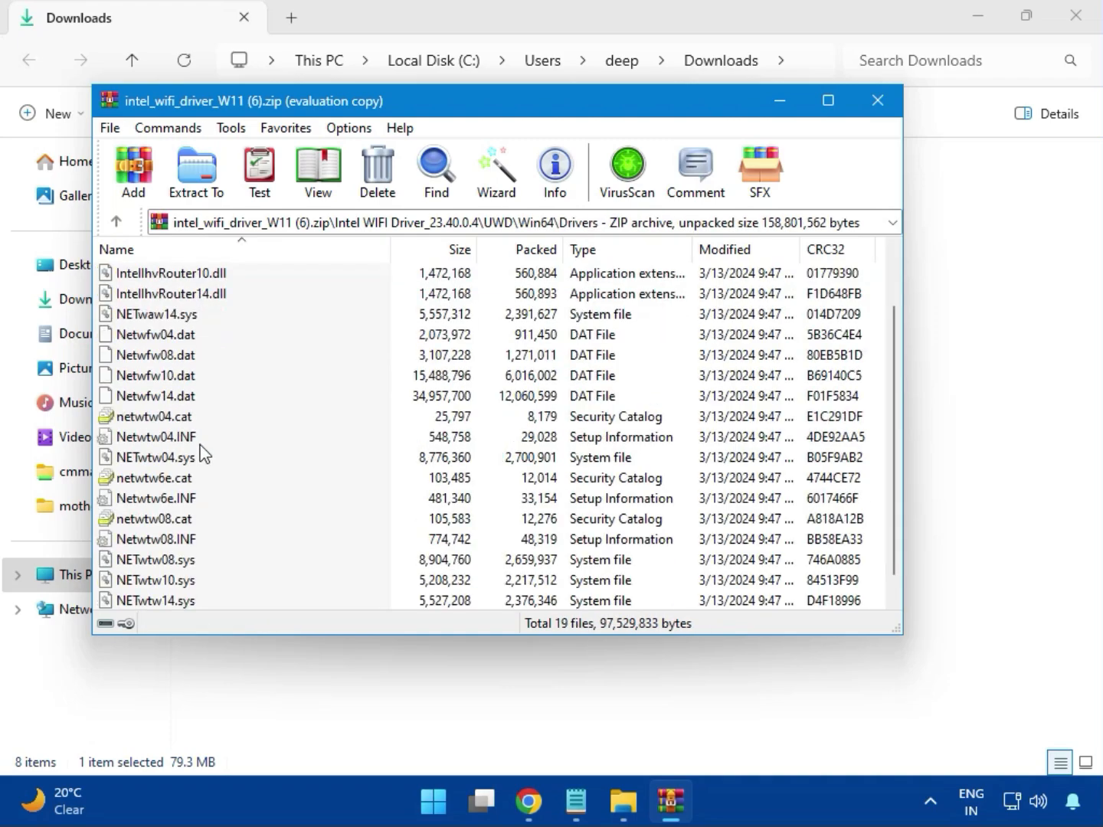
{"action": "scroll", "coordinate": [200, 451], "scroll_direction": "down", "scroll_amount": 1}
{"action": "scroll", "coordinate": [203, 469], "scroll_direction": "up", "scroll_amount": 2}
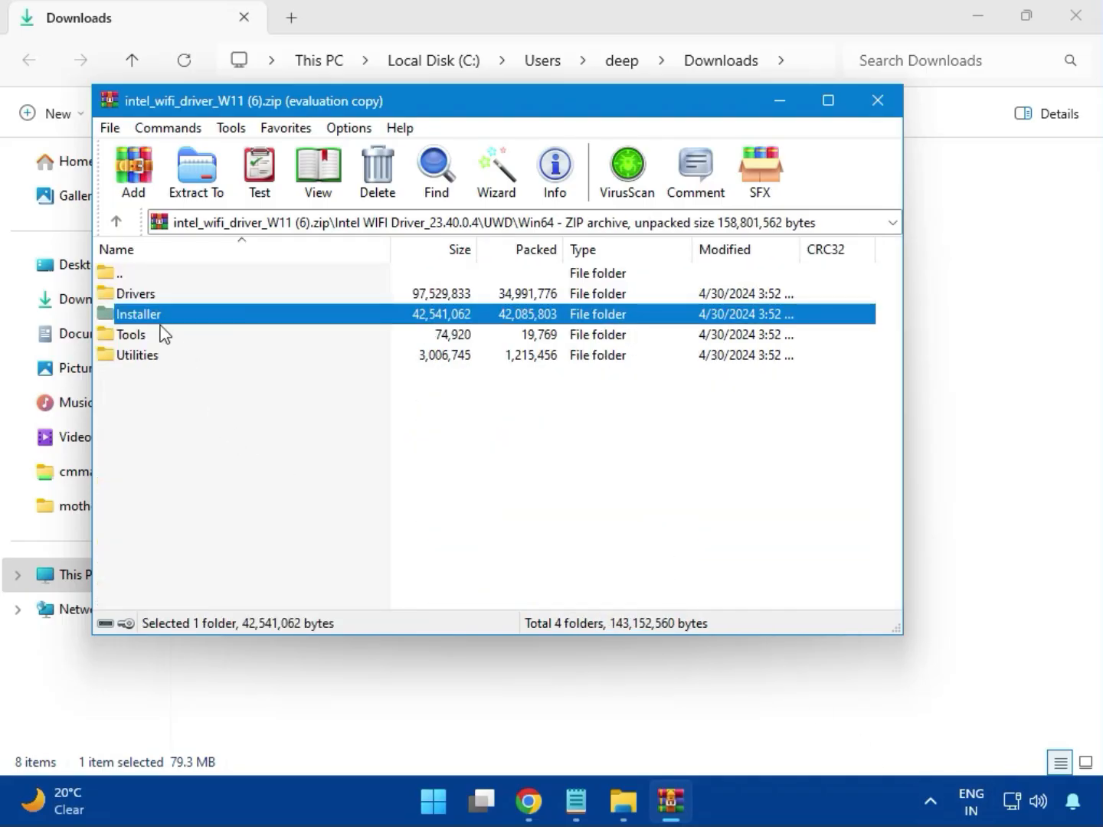
- Install the Intel PROSet/Wireless Wi-Fi Software with WirelessSetup.exe from the Installer folder, accepting the licence and allowing changes, and close the installer and the archive
{"action": "double_click", "coordinate": [156, 318]}
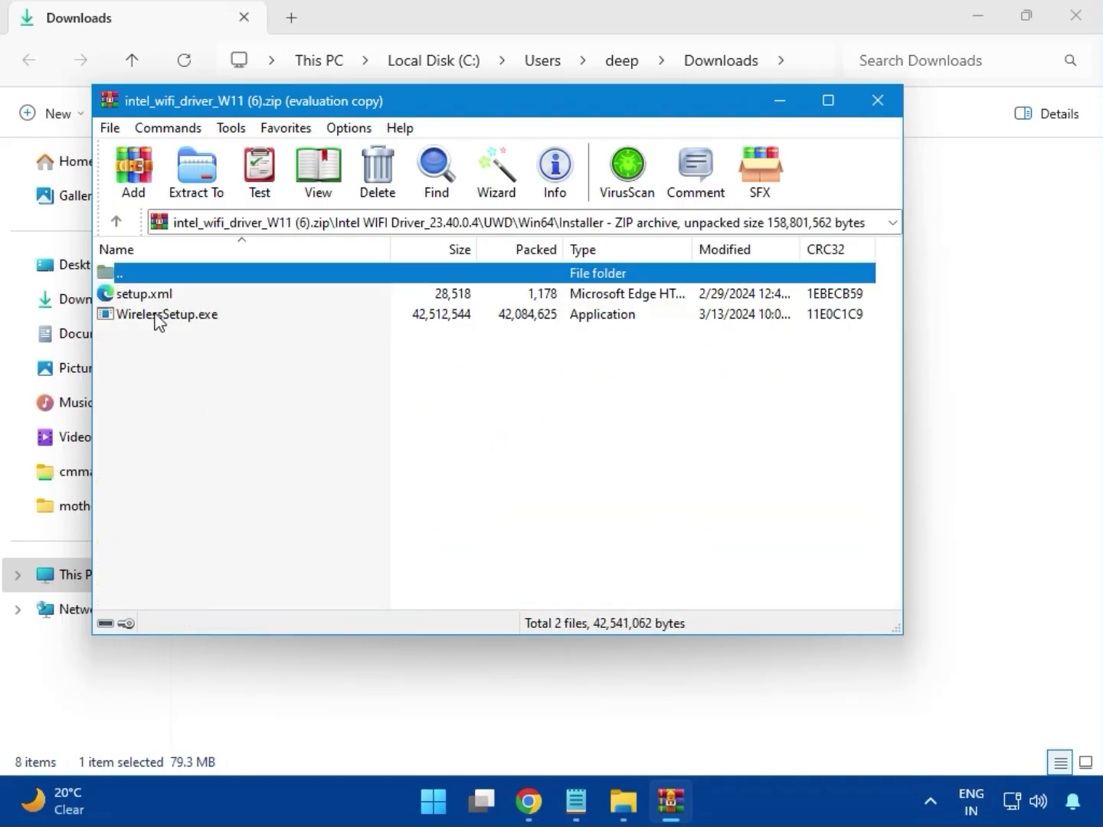
{"action": "left_click", "coordinate": [142, 316]}
{"action": "double_click", "coordinate": [173, 316]}
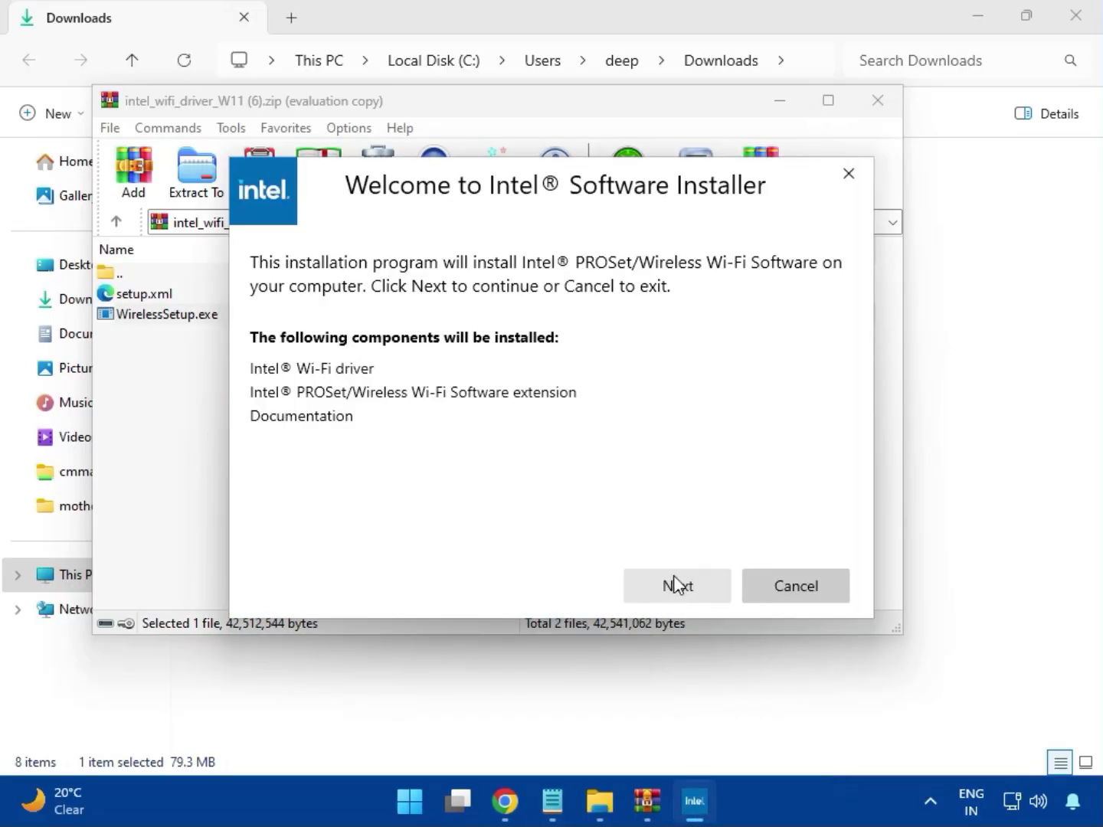
{"action": "left_click", "coordinate": [675, 578]}
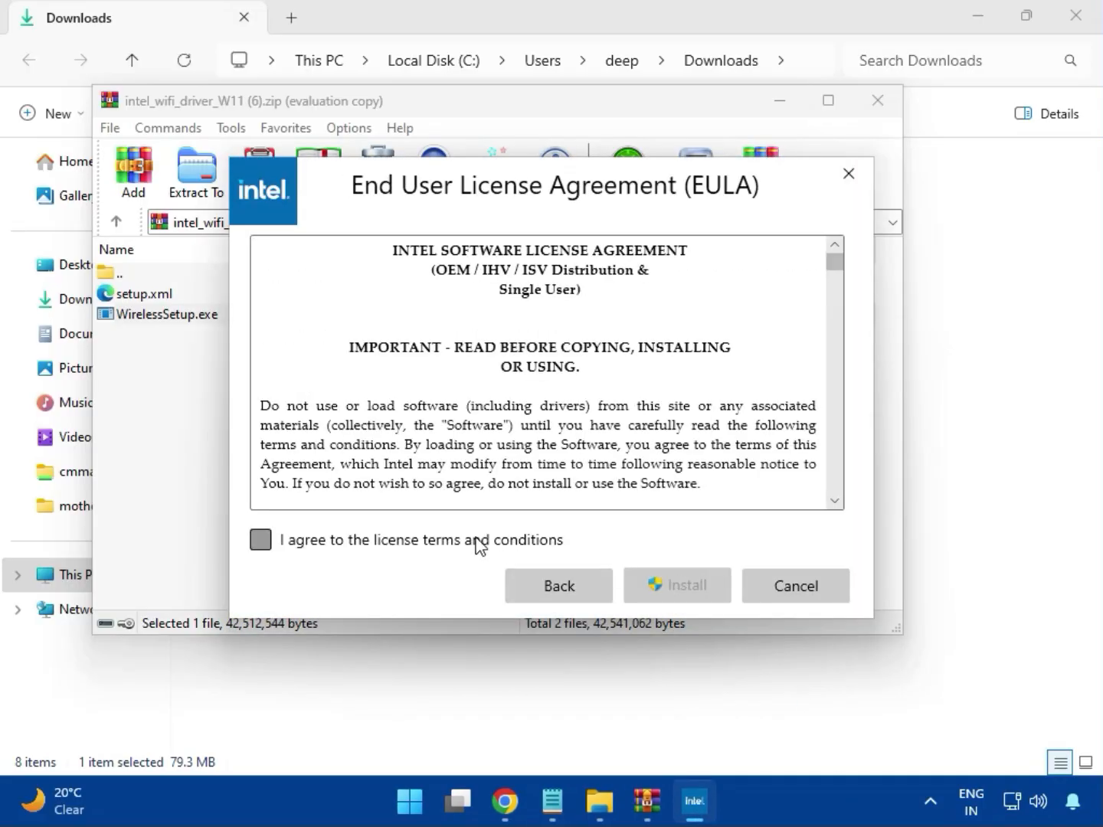
{"action": "left_click", "coordinate": [479, 542]}
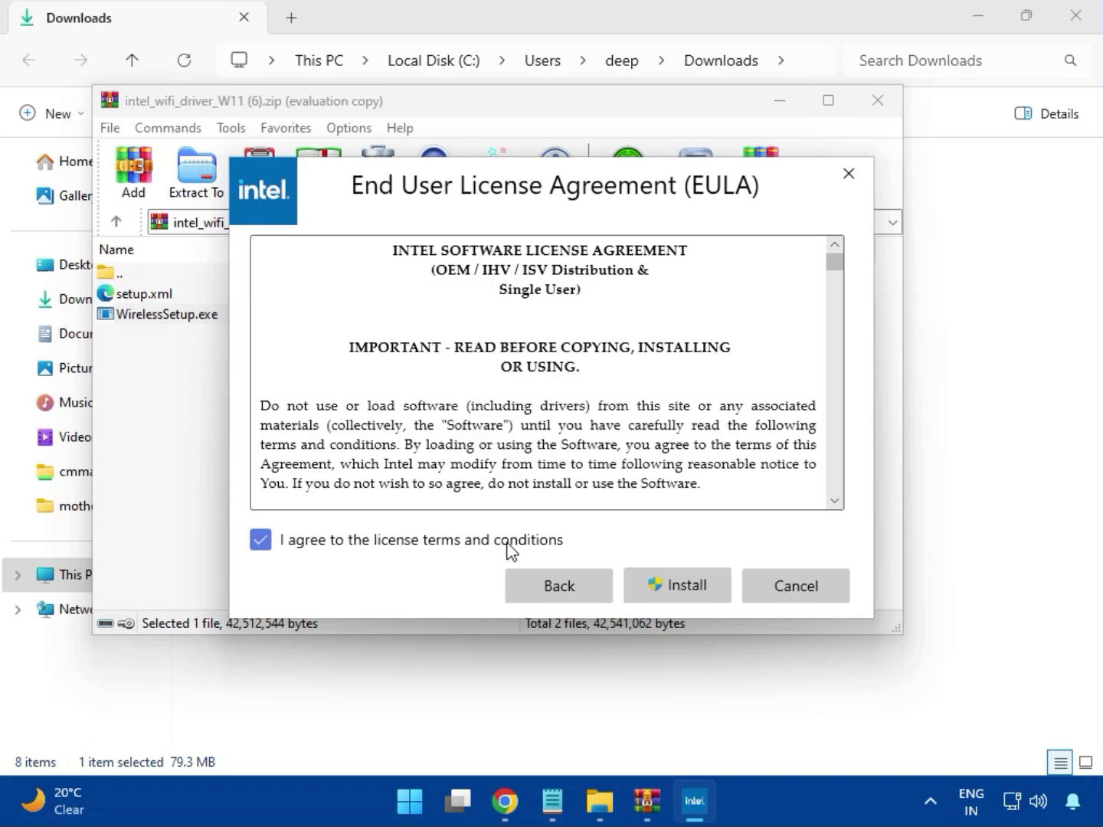
{"action": "left_click", "coordinate": [689, 591]}
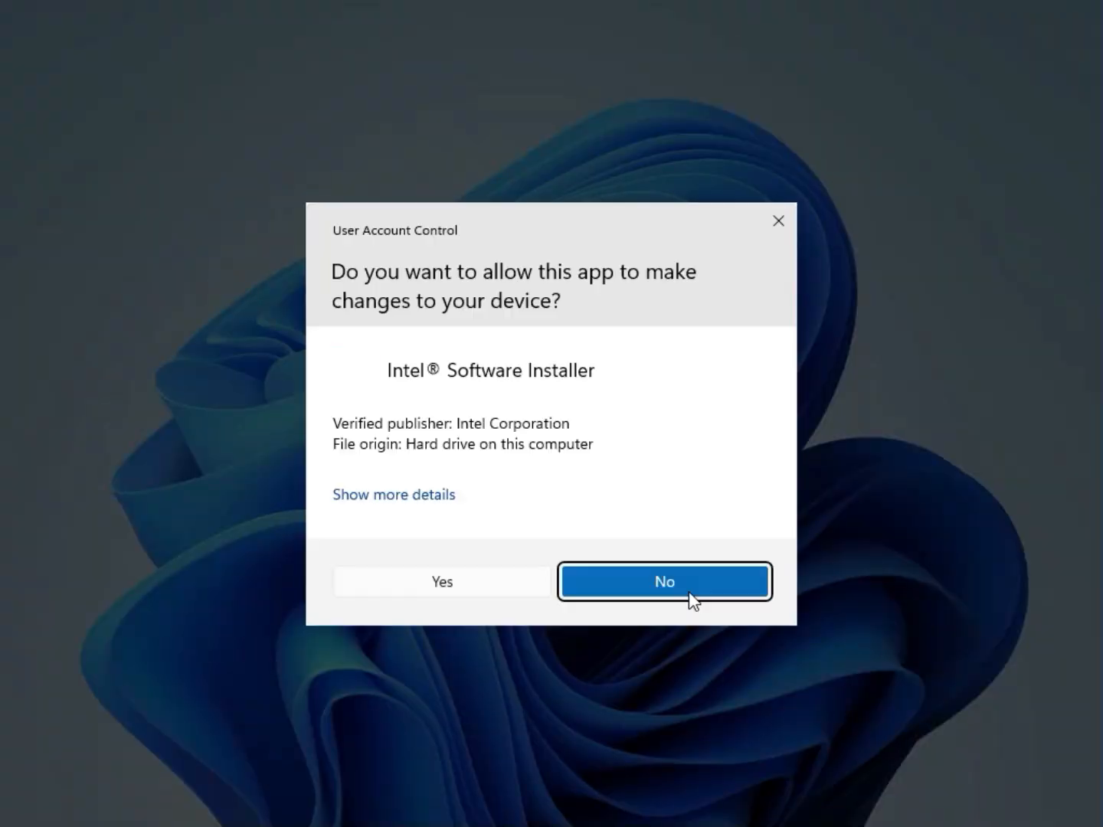
{"action": "left_click", "coordinate": [511, 594]}
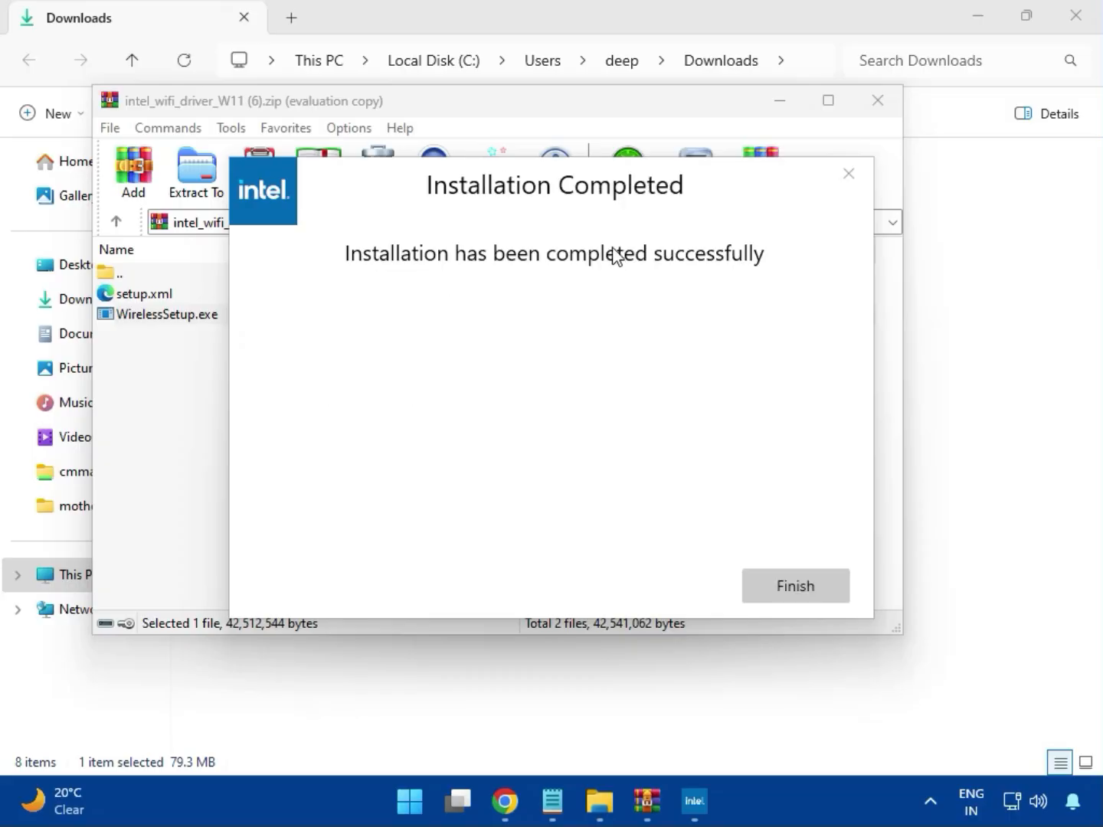
{"action": "left_click", "coordinate": [788, 583]}
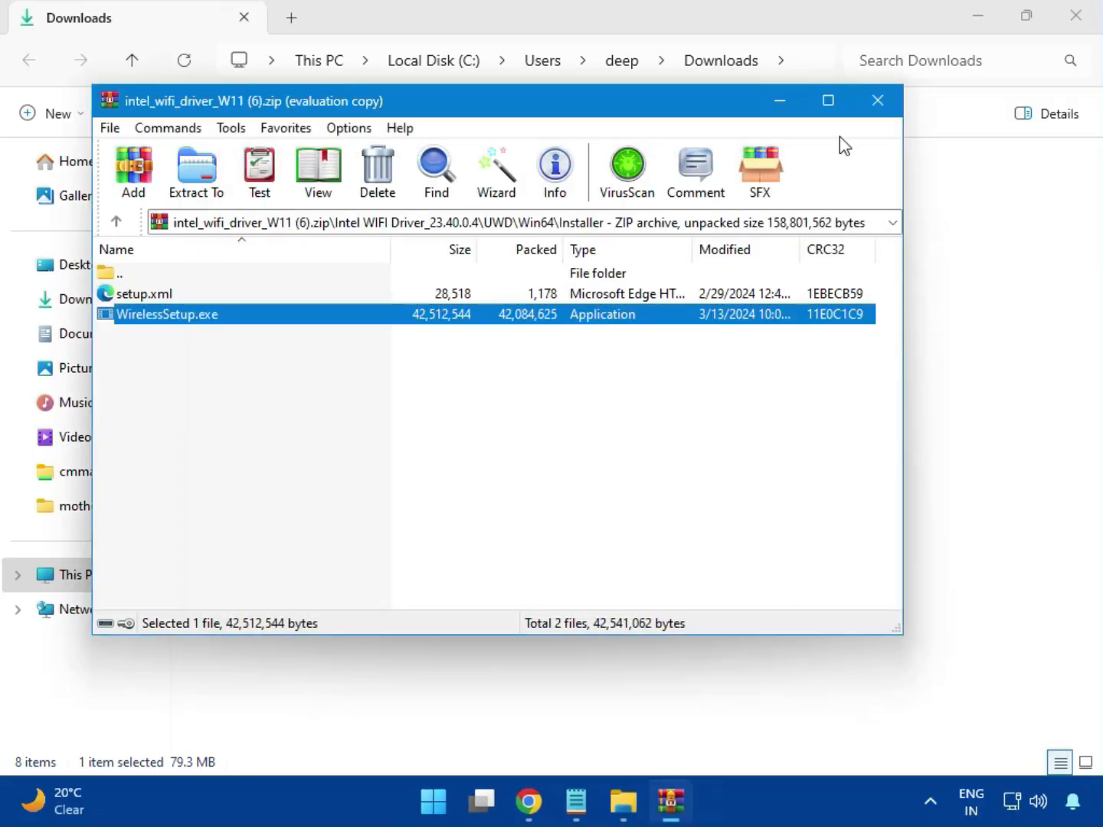
{"action": "left_click", "coordinate": [879, 107]}
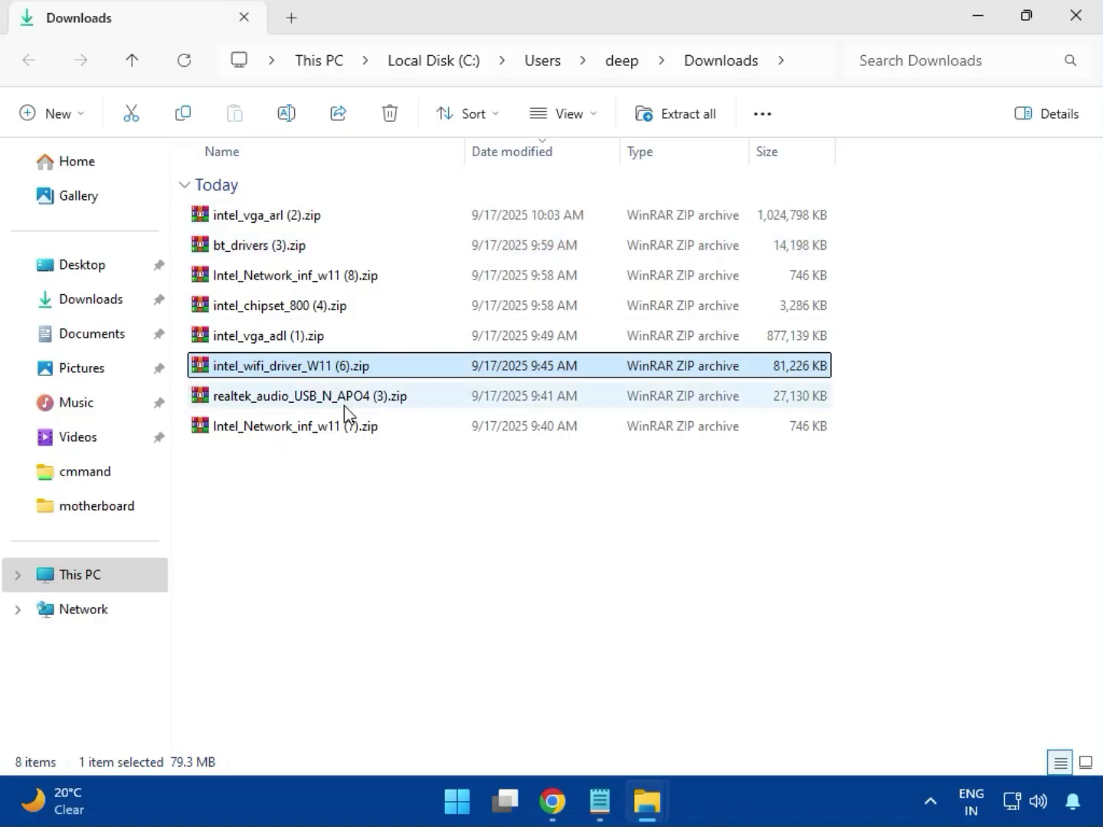
- Run MSI_Launcher.exe from the archive realtek_audio_USB_N_APO4 (3).zip to install the Realtek USB audio driver, allowing changes, and close the archive
{"action": "double_click", "coordinate": [333, 410]}
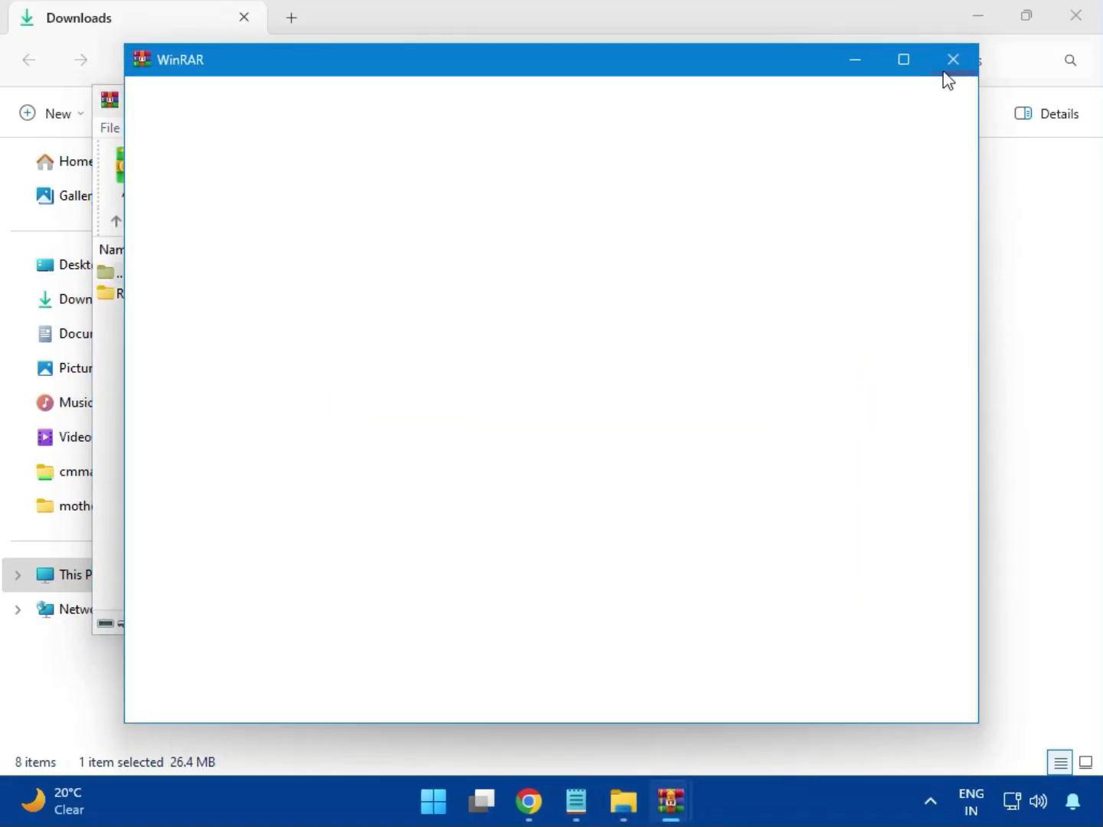
{"action": "left_click", "coordinate": [947, 64]}
{"action": "double_click", "coordinate": [249, 300]}
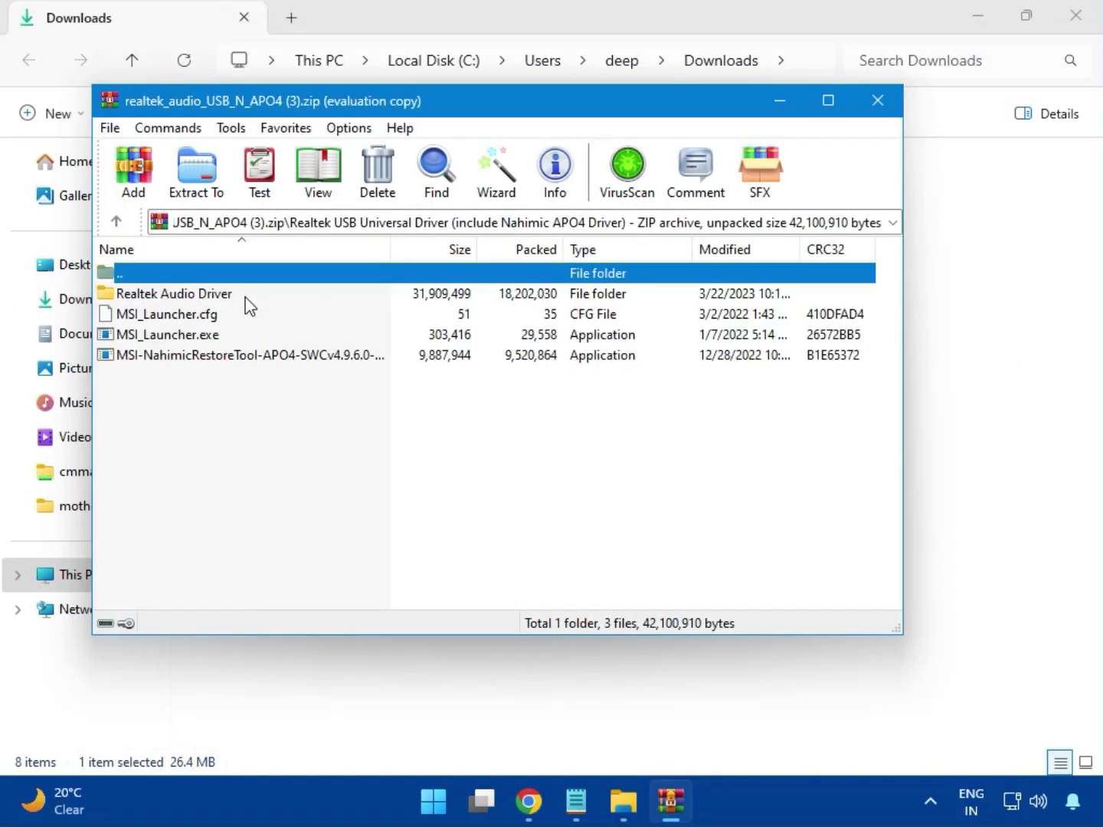
{"action": "double_click", "coordinate": [196, 340]}
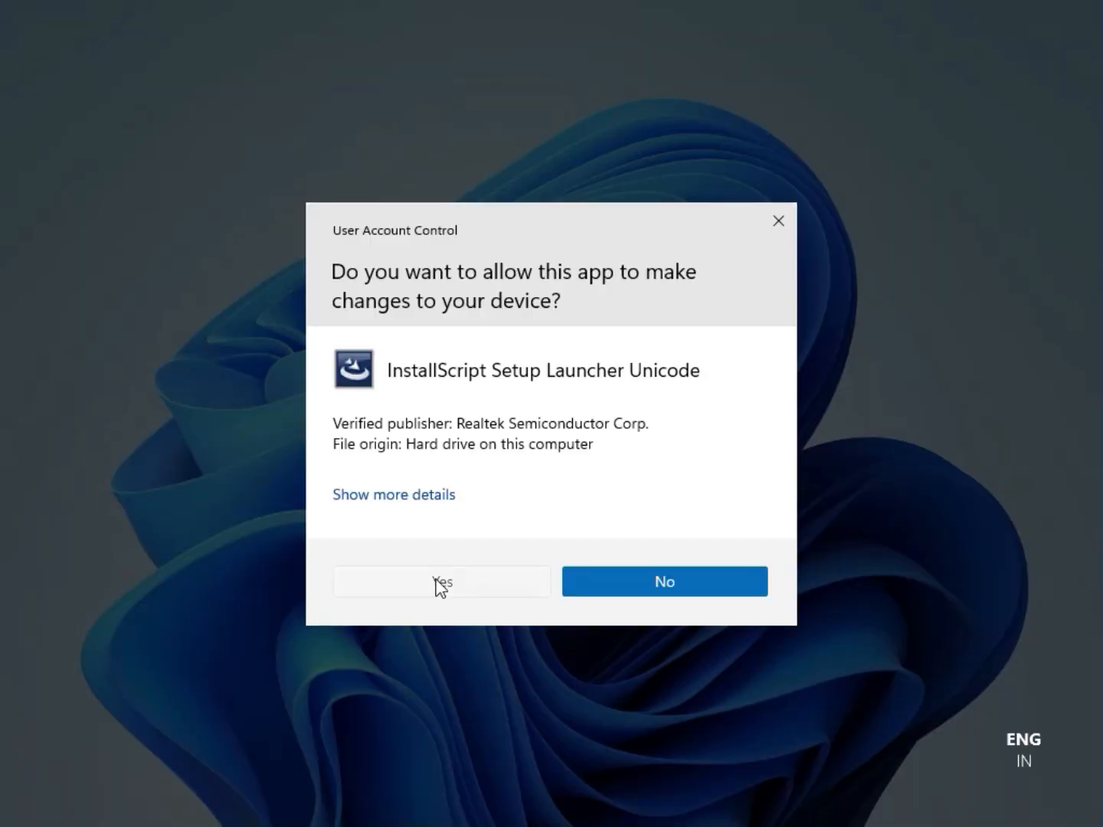
{"action": "left_click", "coordinate": [441, 583]}
{"action": "left_click", "coordinate": [442, 576]}
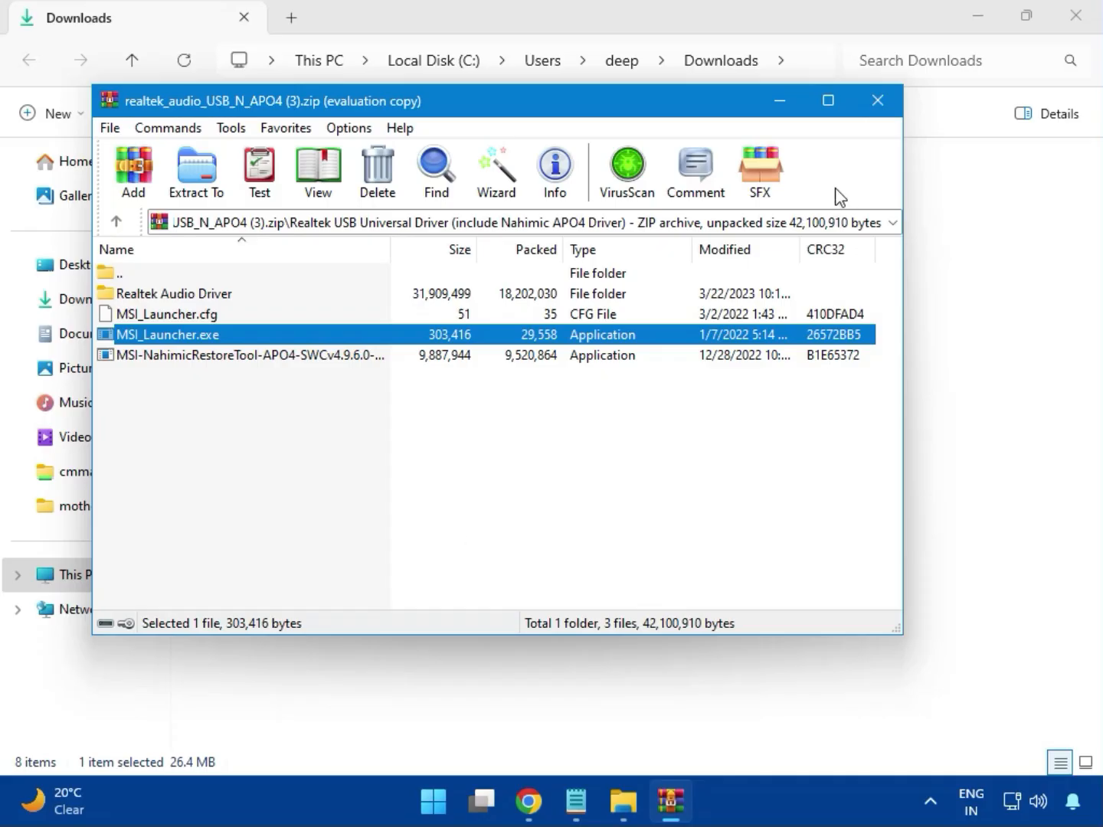
{"action": "left_click", "coordinate": [879, 100]}
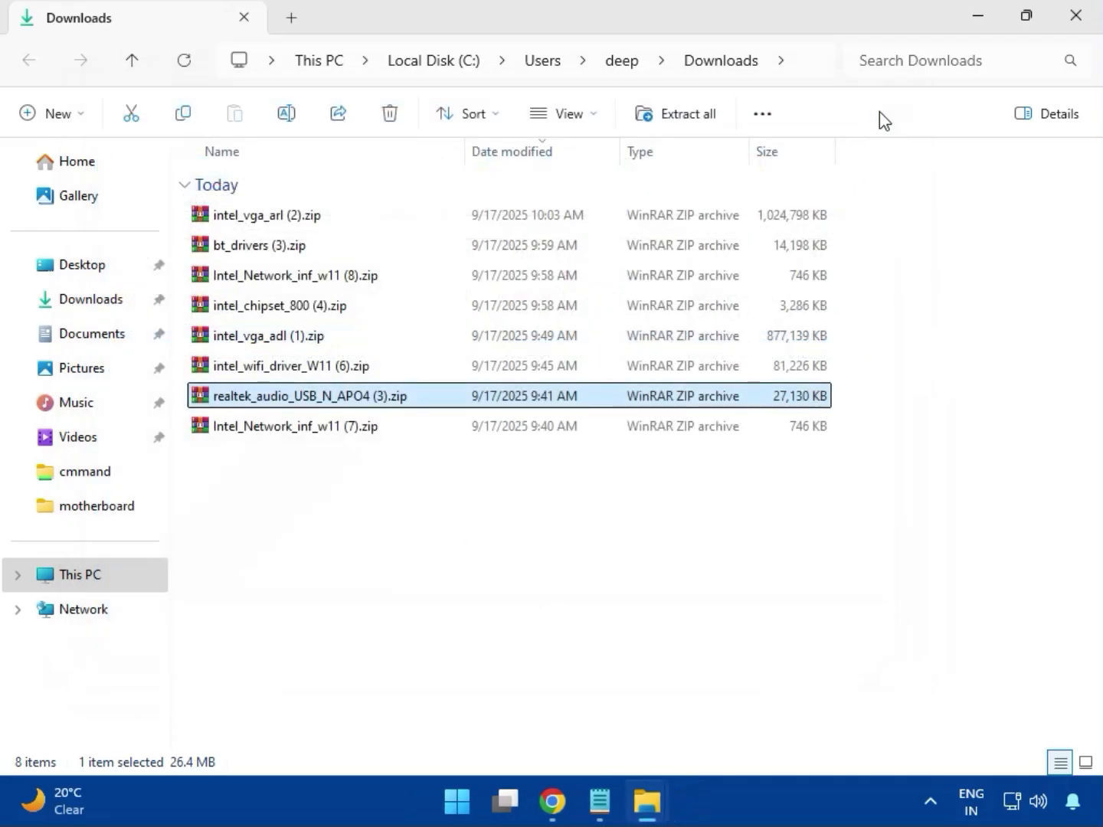
- Close the Downloads folder window
{"action": "left_click", "coordinate": [300, 432]}
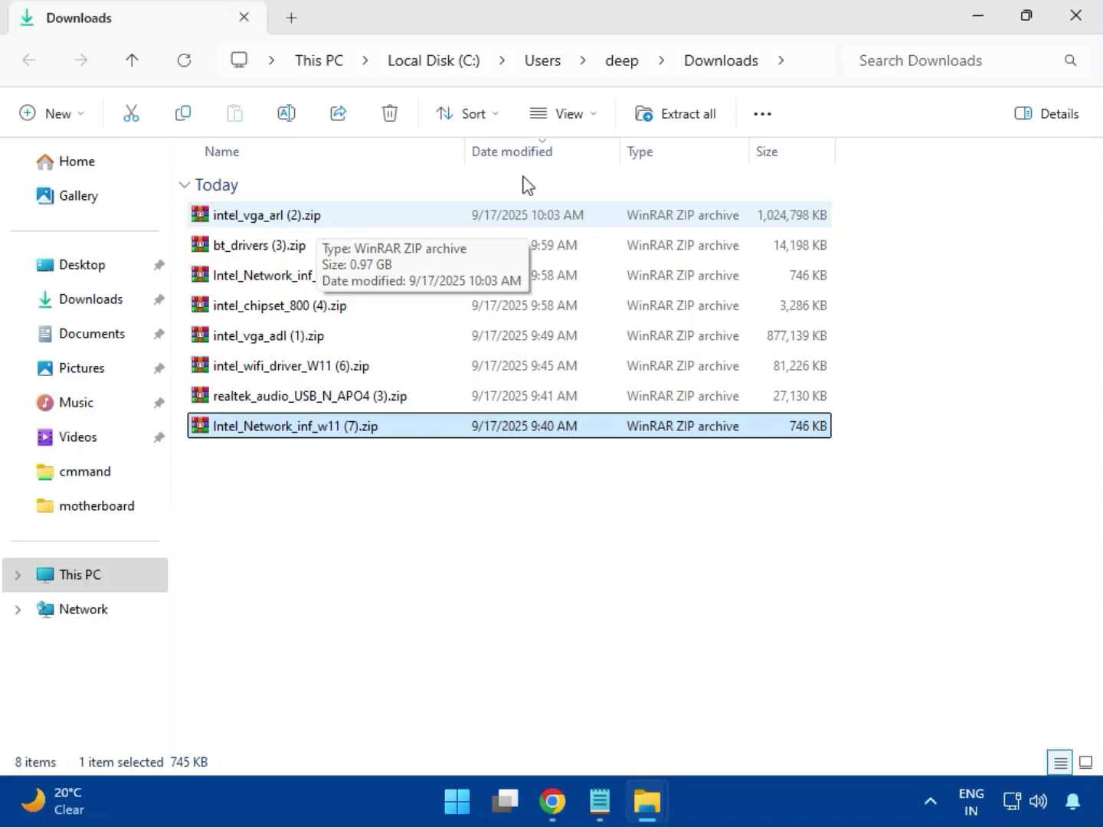
{"action": "left_click", "coordinate": [1075, 30]}
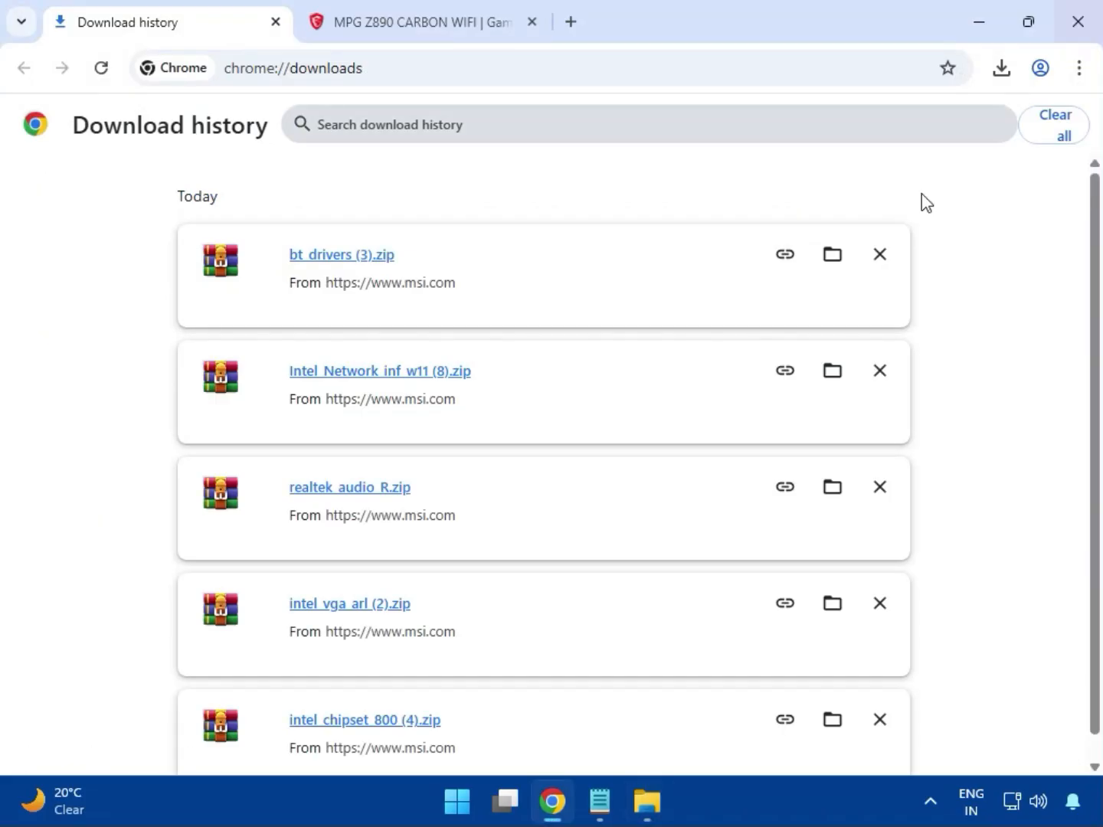